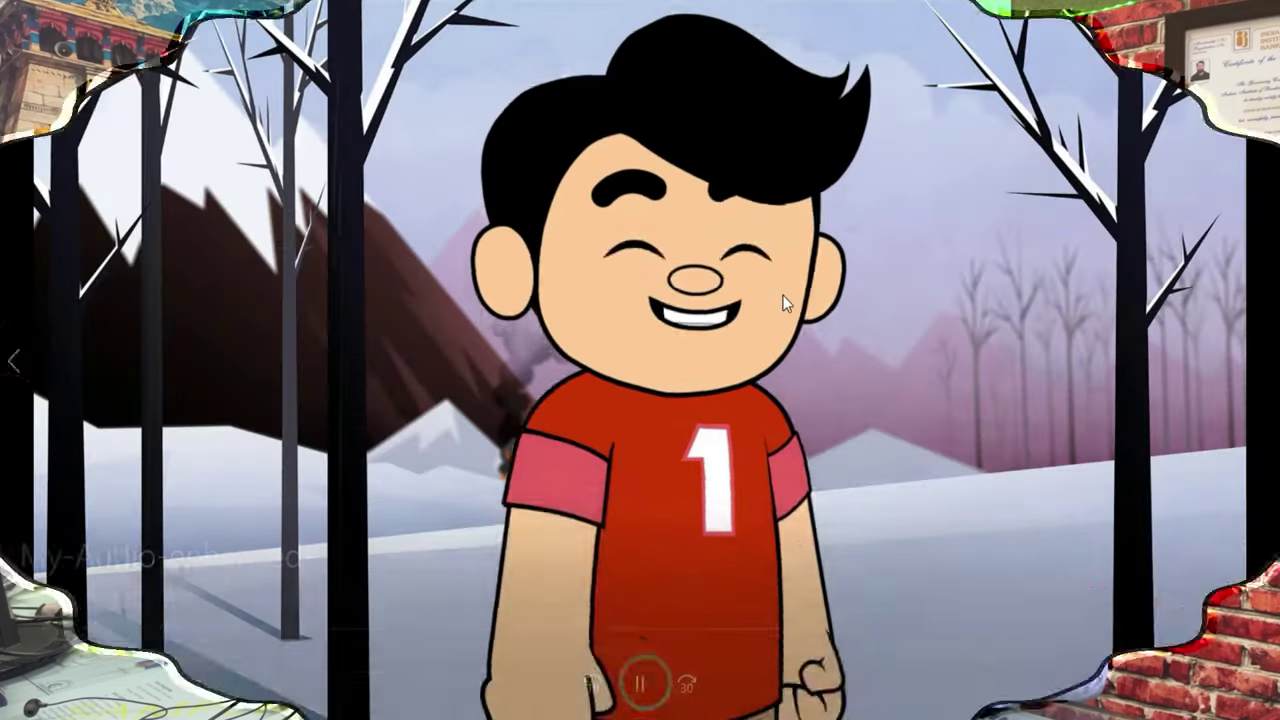
# Search Google for Adobe Express and open the official adobe.com/express homepage.
pyautogui.moveTo(785, 300)
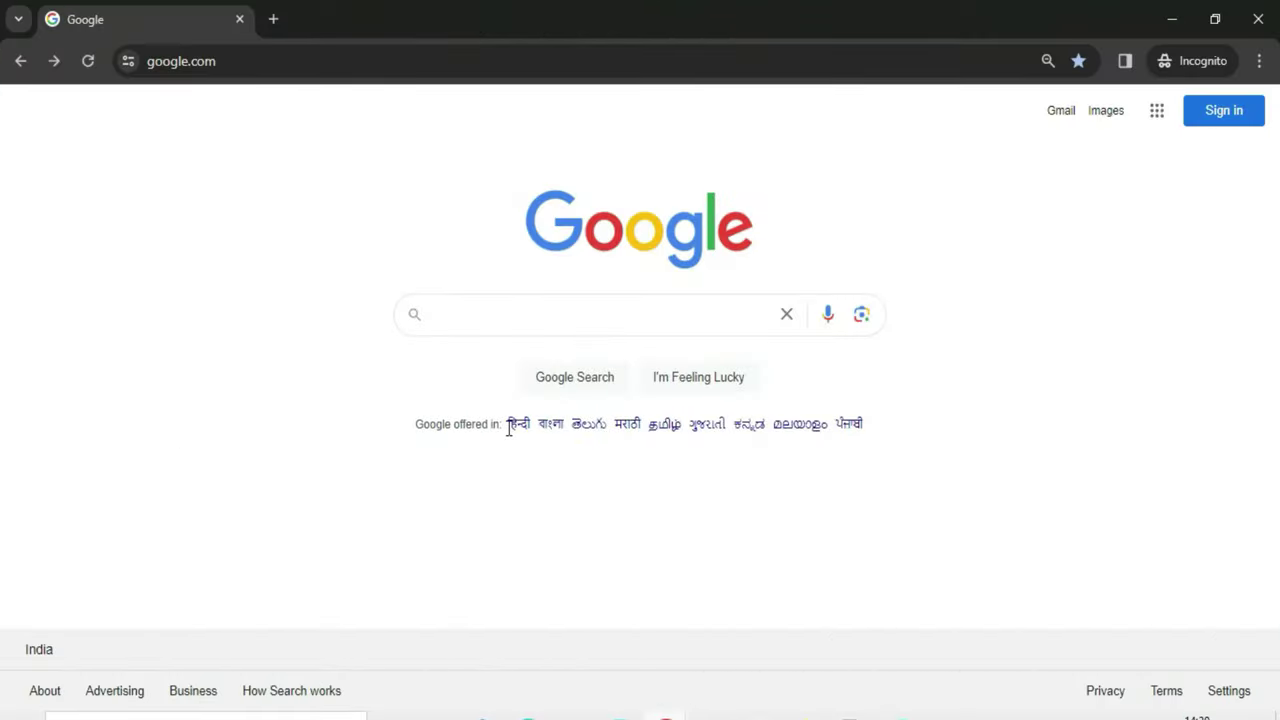
pyautogui.click(541, 309)
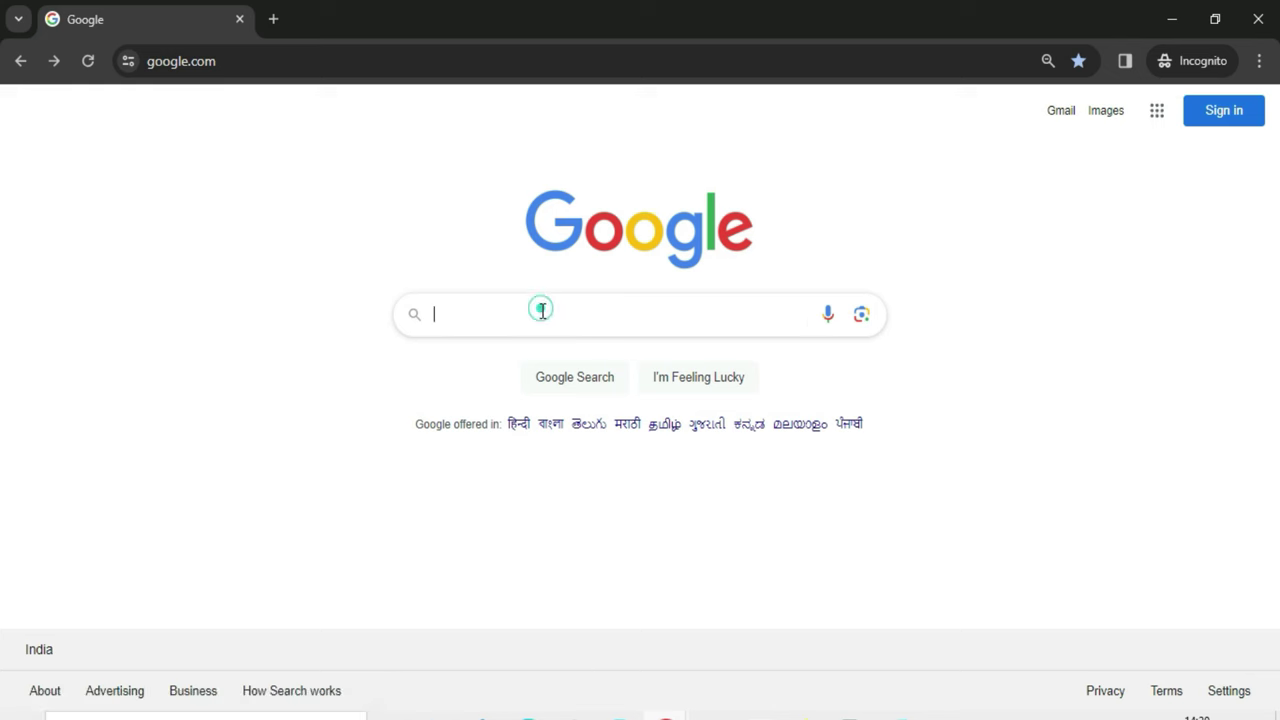
pyautogui.write('adobe reader')
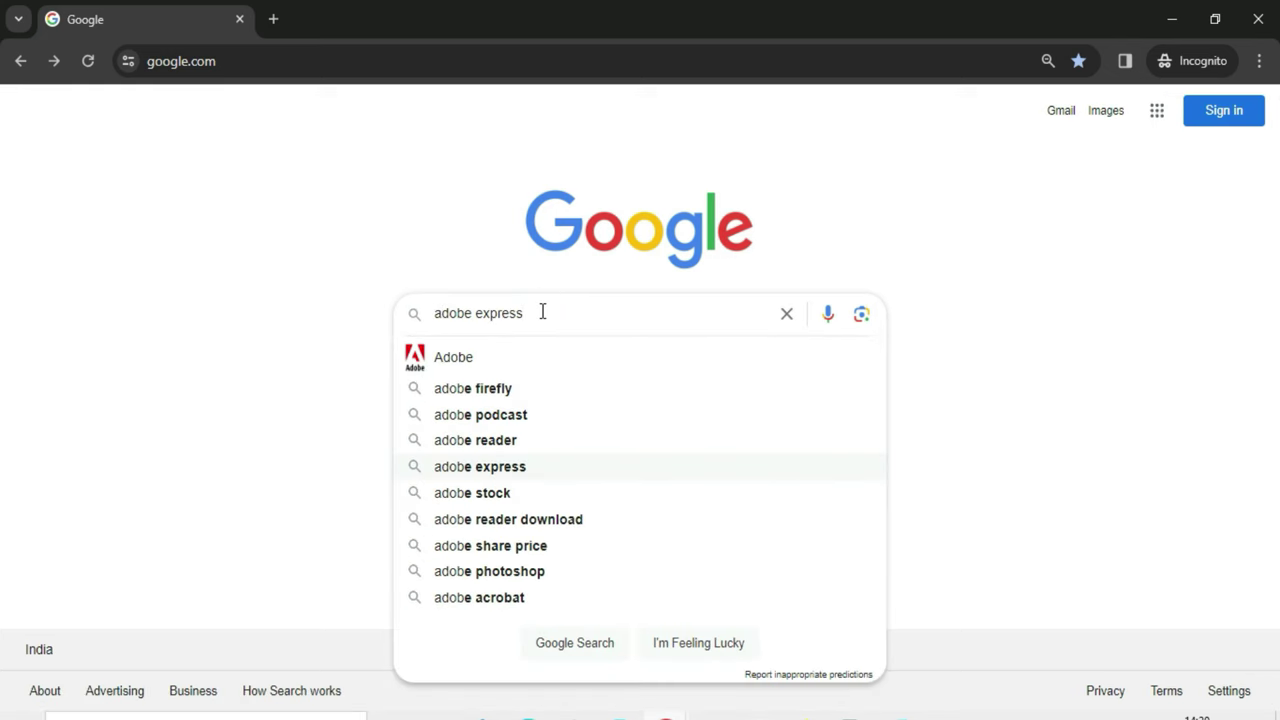
pyautogui.press('Return')
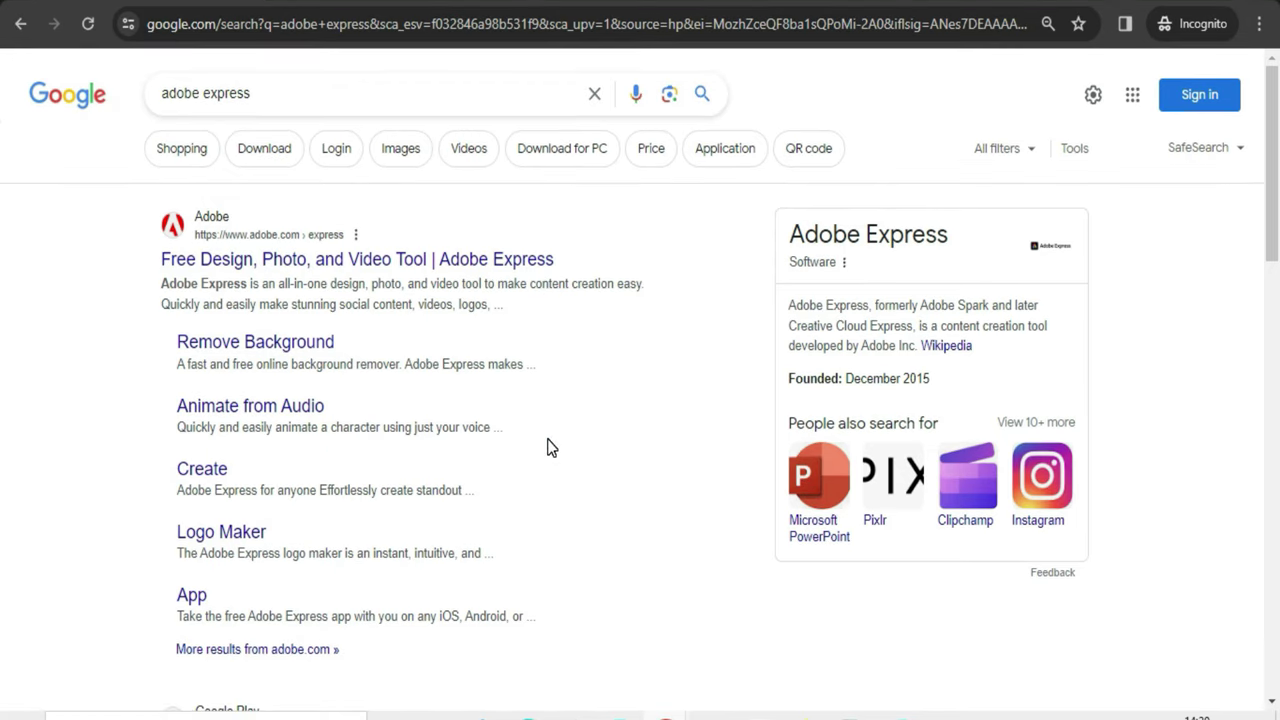
pyautogui.click(325, 262)
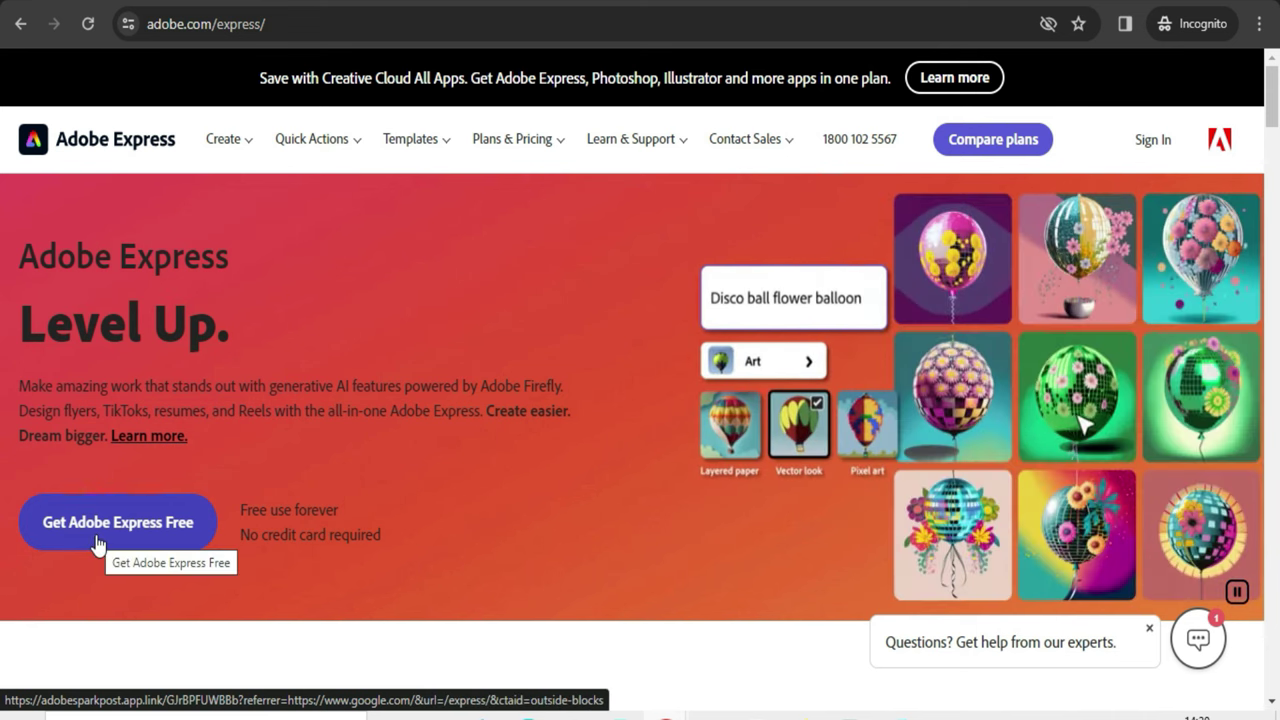
# Choose Get Adobe Express Free, then launch the Adobe Express web app from the Adobe apps list.
pyautogui.click(137, 529)
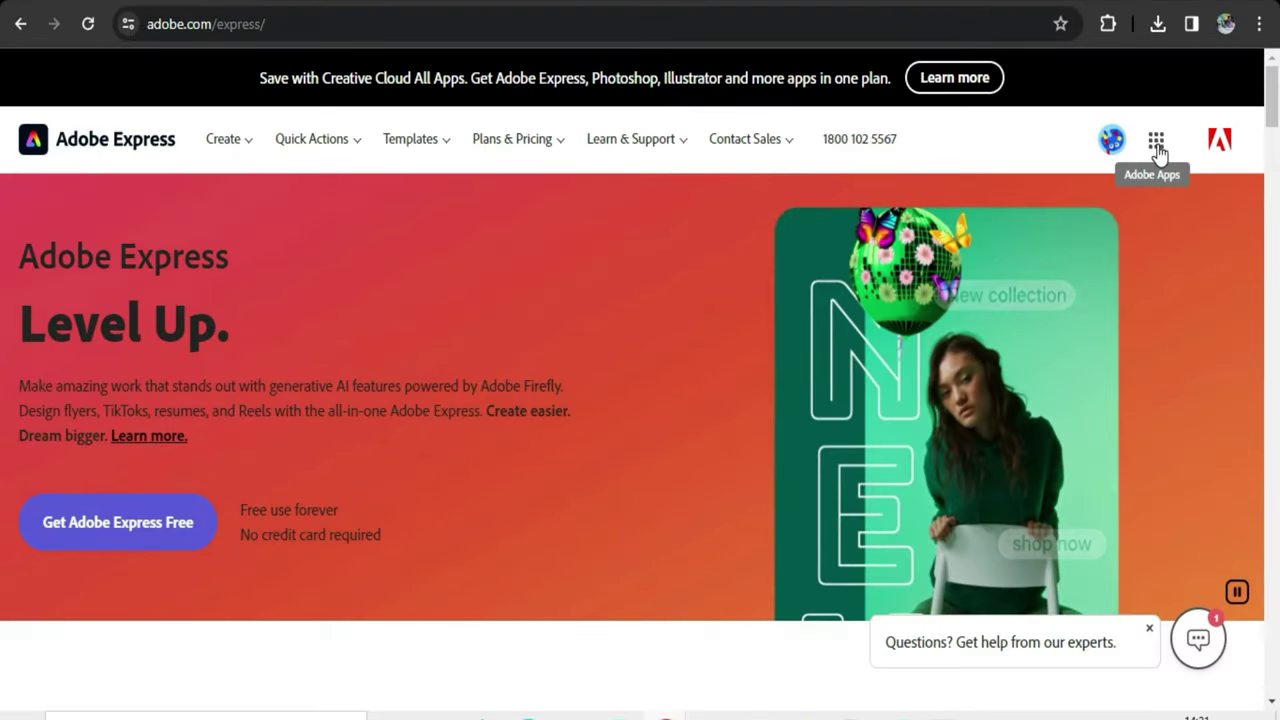
pyautogui.click(1156, 145)
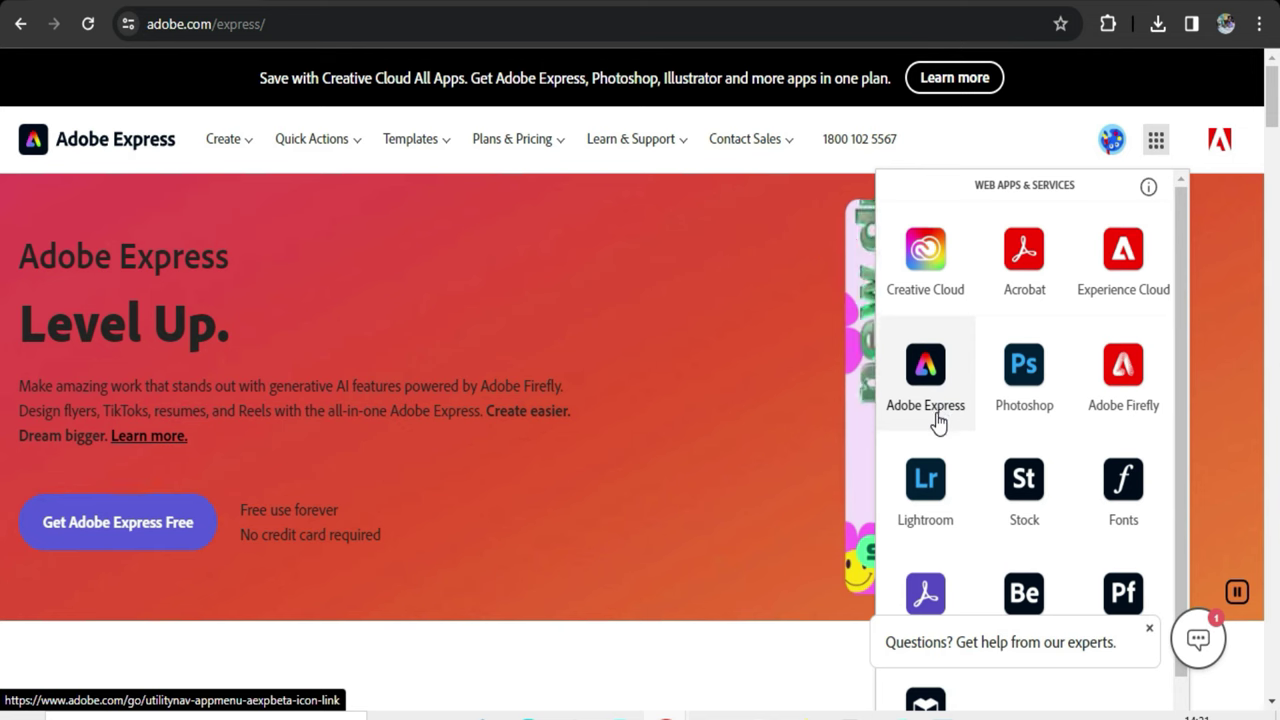
pyautogui.click(929, 366)
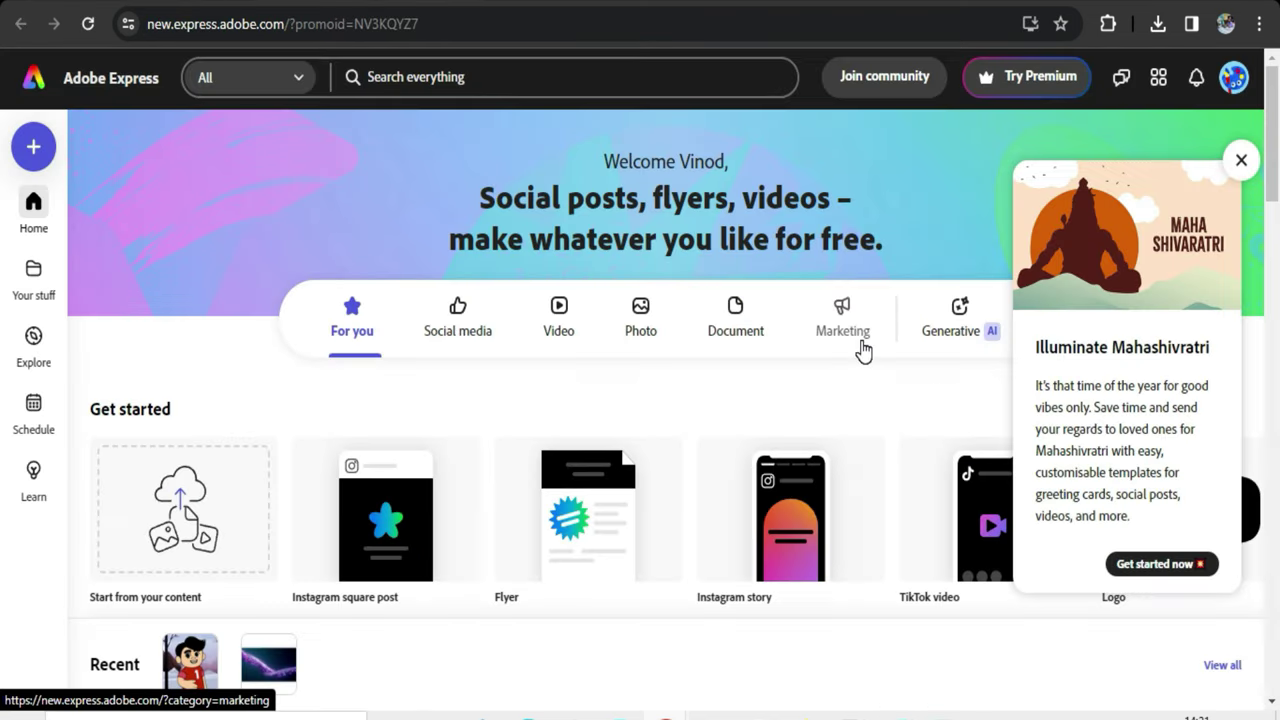
# Dismiss the Maha Shivaratri promotion on the Adobe Express home page.
pyautogui.click(1240, 160)
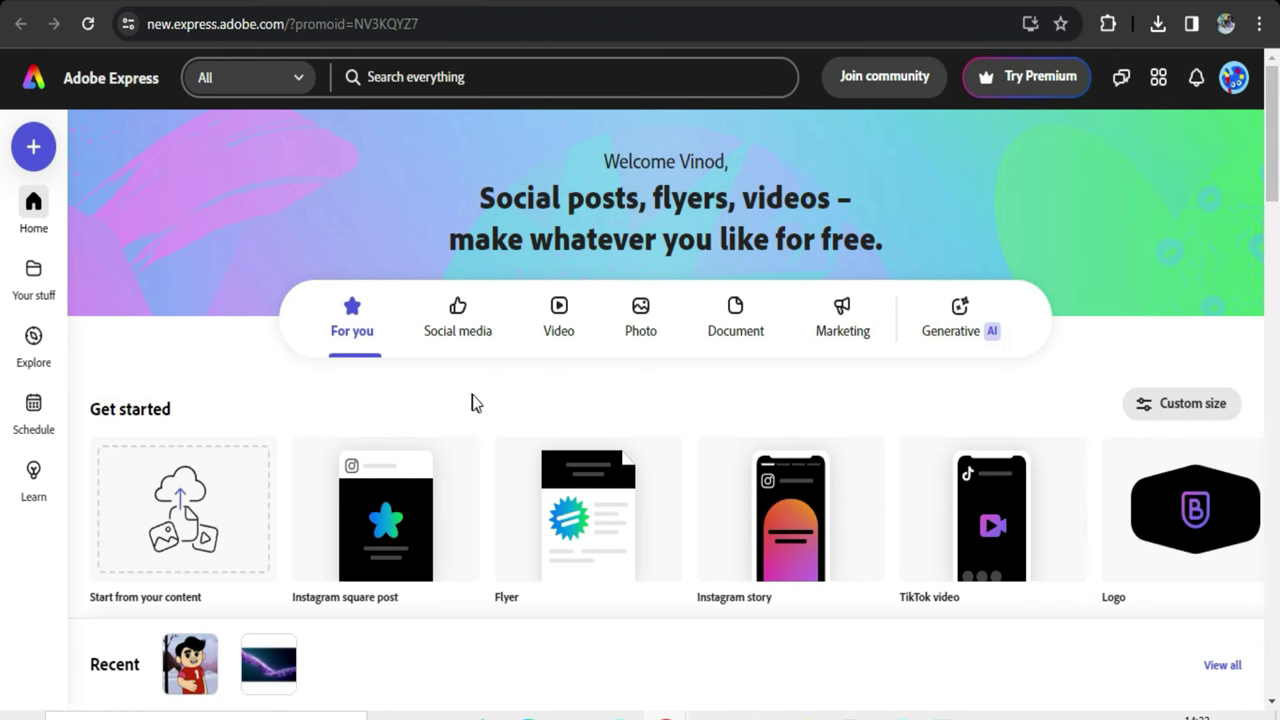
pyautogui.scroll(-5, 480, 405)
pyautogui.scroll(5, 494, 427)
pyautogui.scroll(-2, 495, 434)
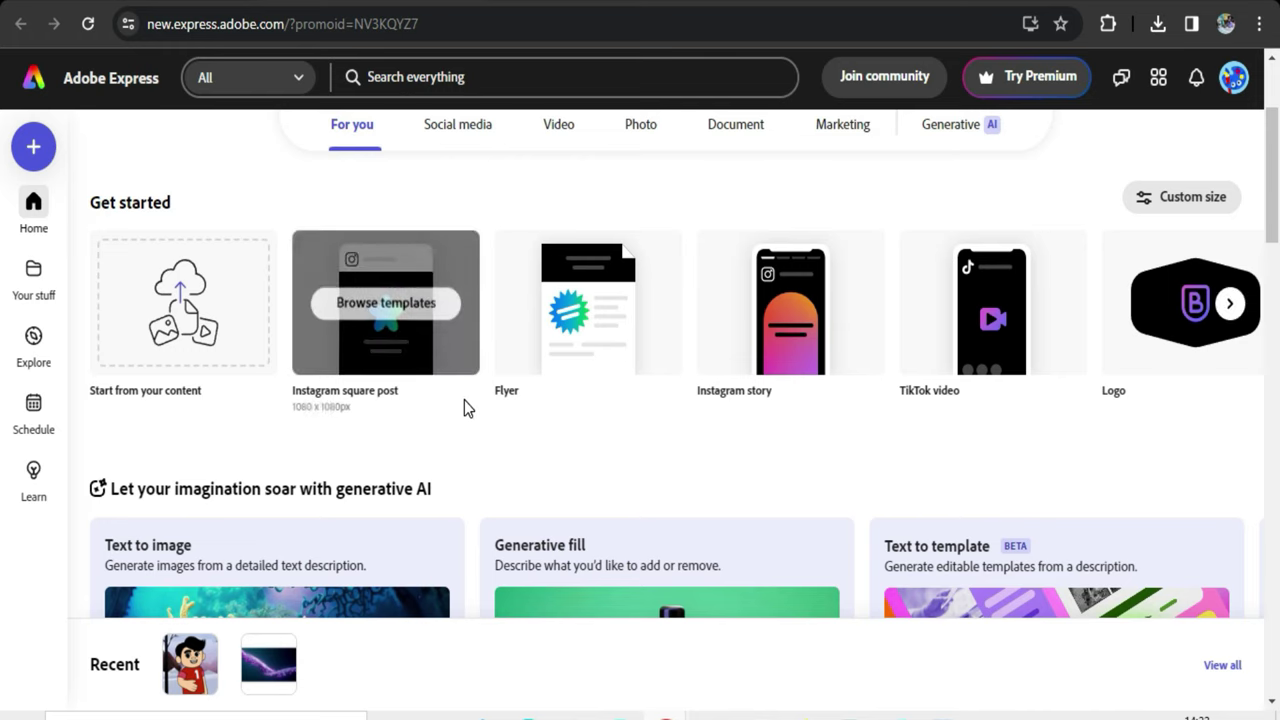
pyautogui.scroll(2, 466, 406)
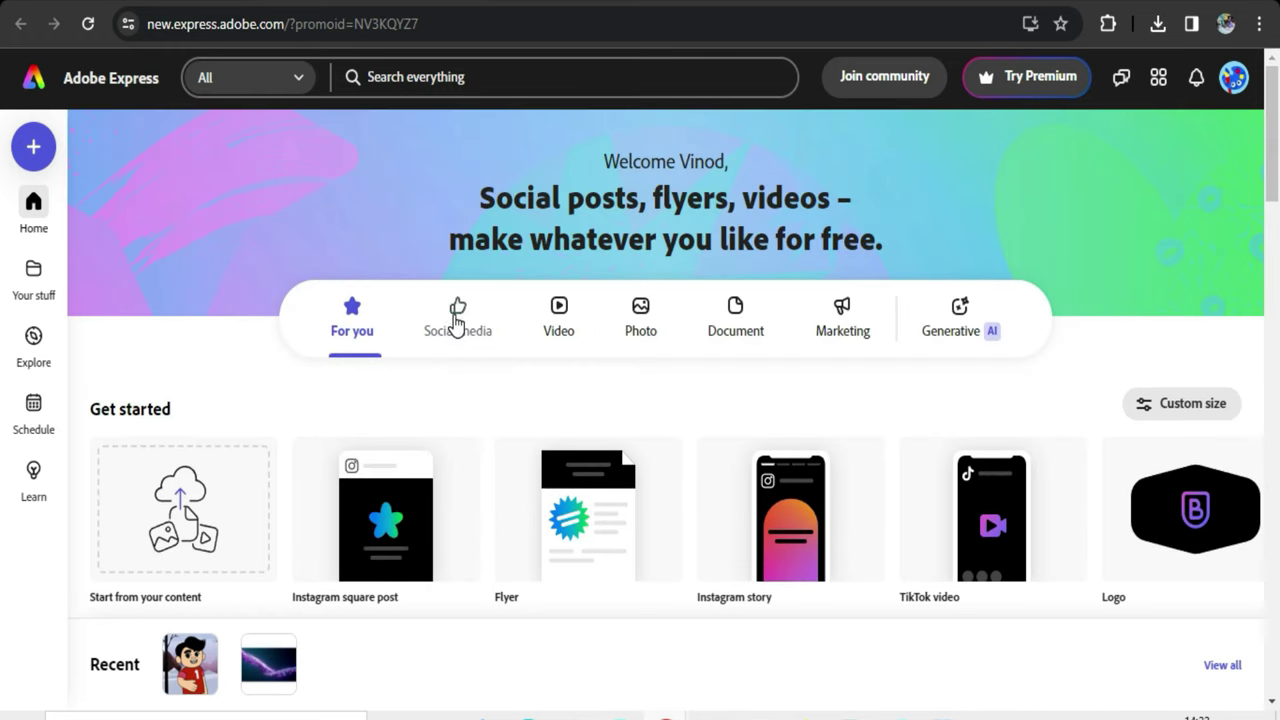
# Browse the Social media, Video and Photo categories of quick actions.
pyautogui.click(455, 322)
pyautogui.scroll(-2, 535, 475)
pyautogui.scroll(2, 540, 483)
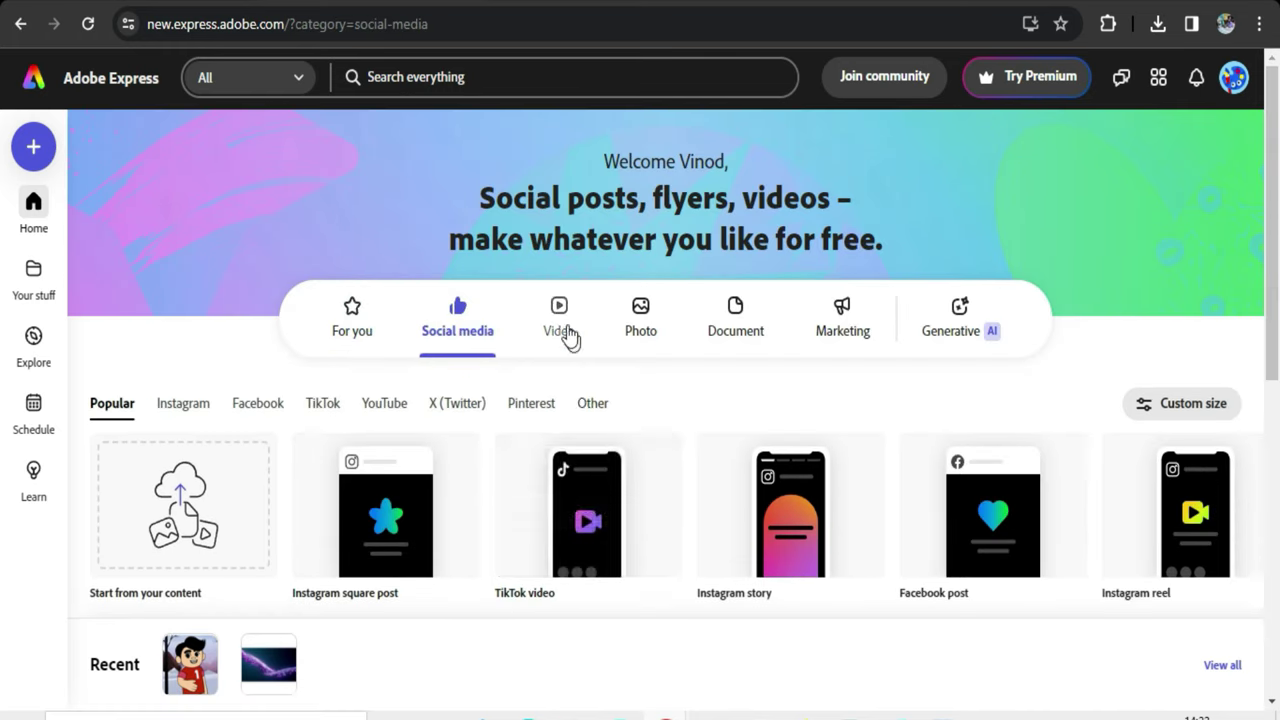
pyautogui.click(567, 330)
pyautogui.scroll(-1, 575, 520)
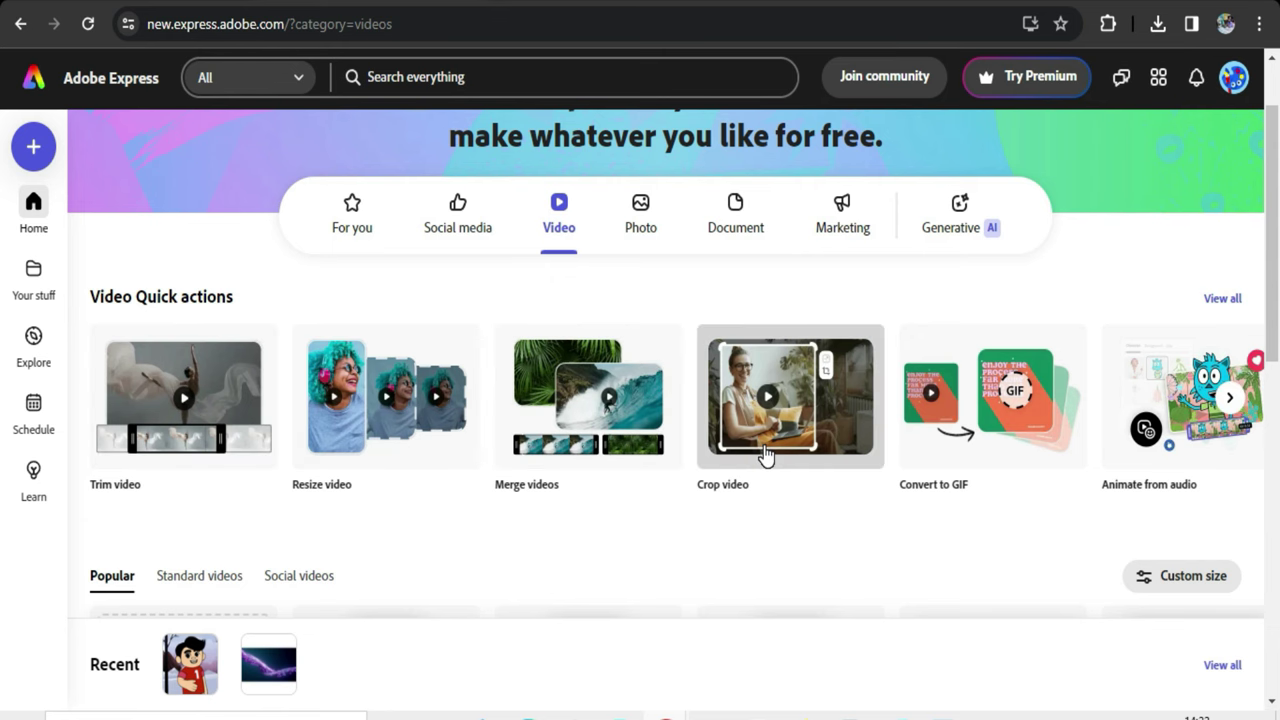
pyautogui.scroll(1, 750, 440)
pyautogui.click(640, 325)
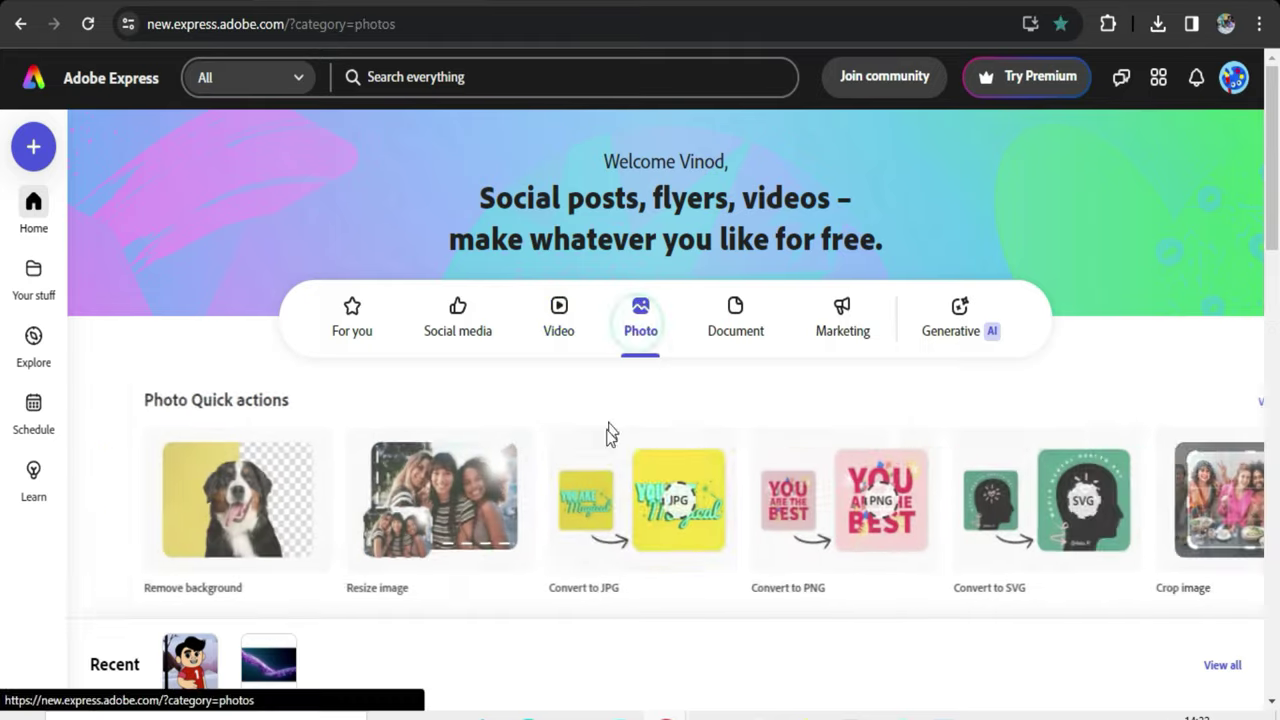
pyautogui.scroll(-1, 605, 470)
pyautogui.scroll(-2, 597, 516)
pyautogui.scroll(1, 598, 512)
pyautogui.scroll(1, 599, 509)
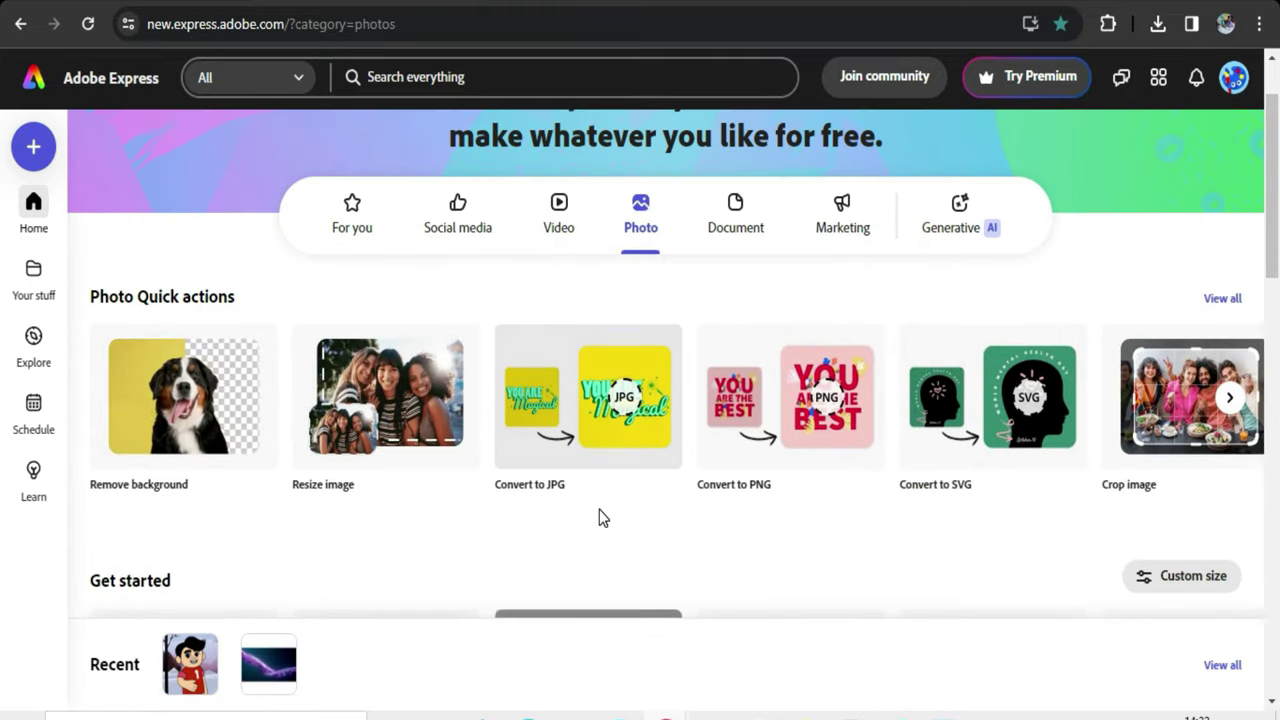
pyautogui.scroll(-1, 599, 509)
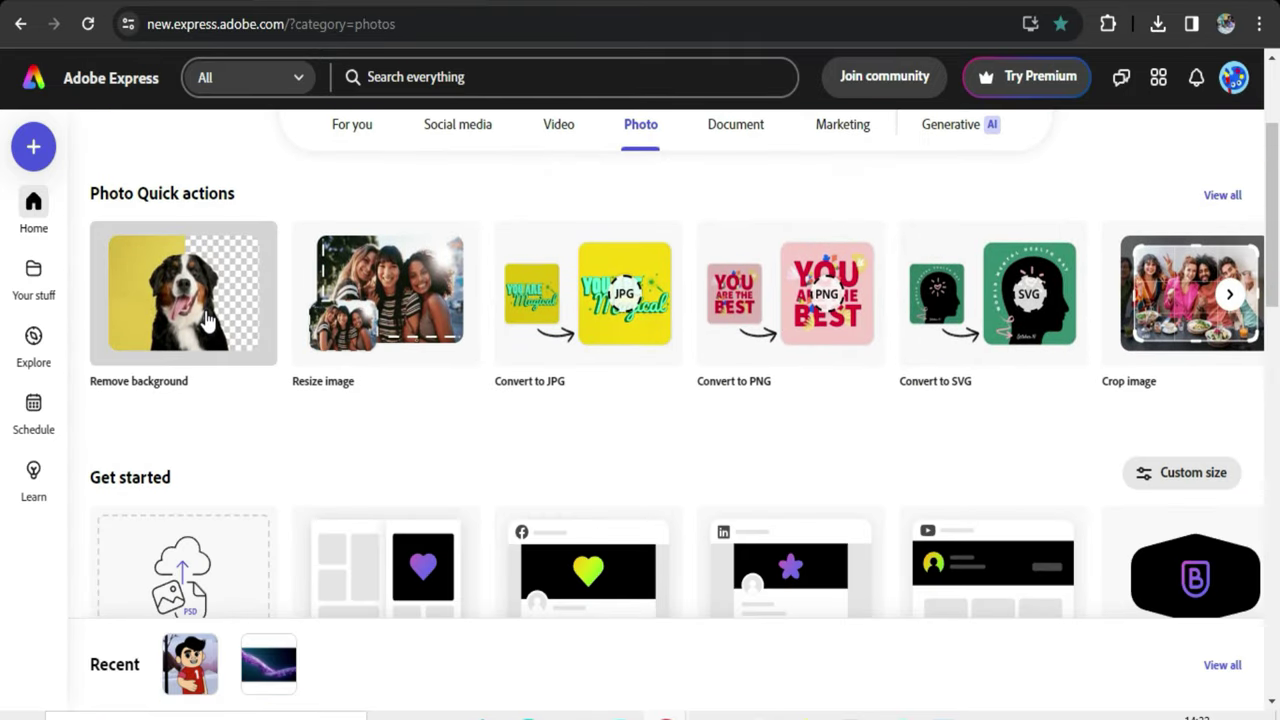
pyautogui.scroll(-4, 903, 405)
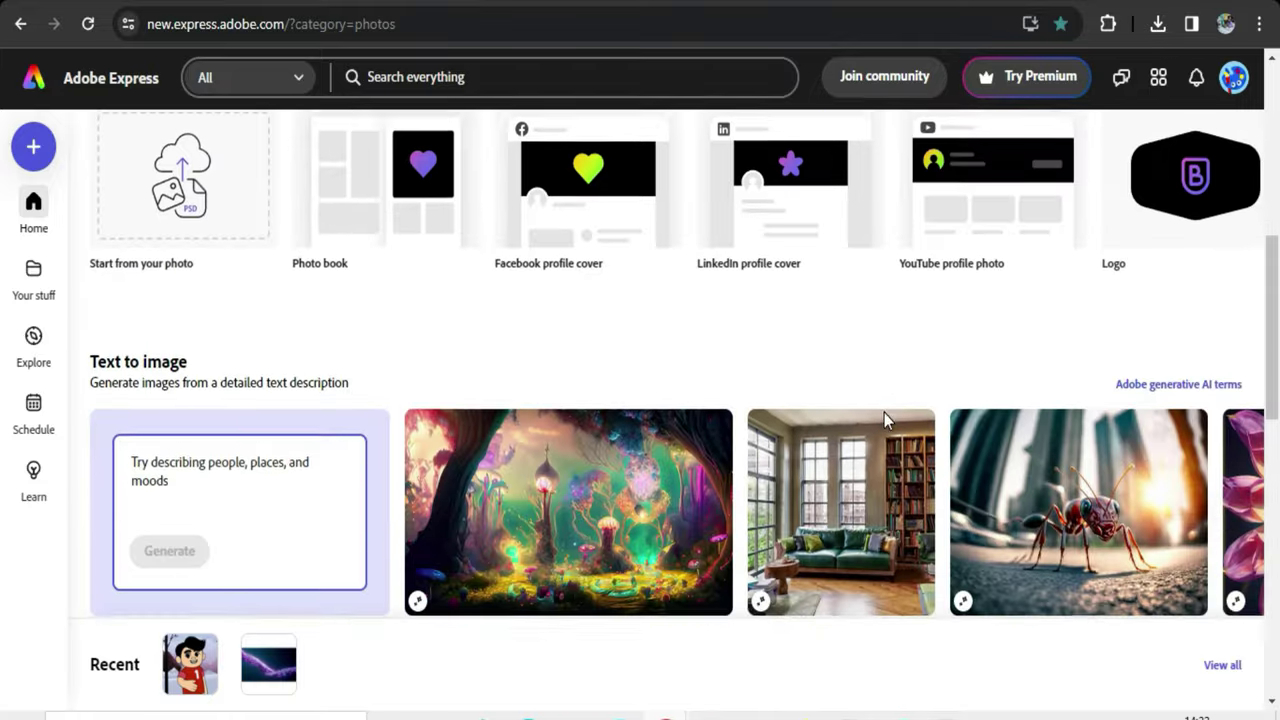
pyautogui.scroll(5, 883, 413)
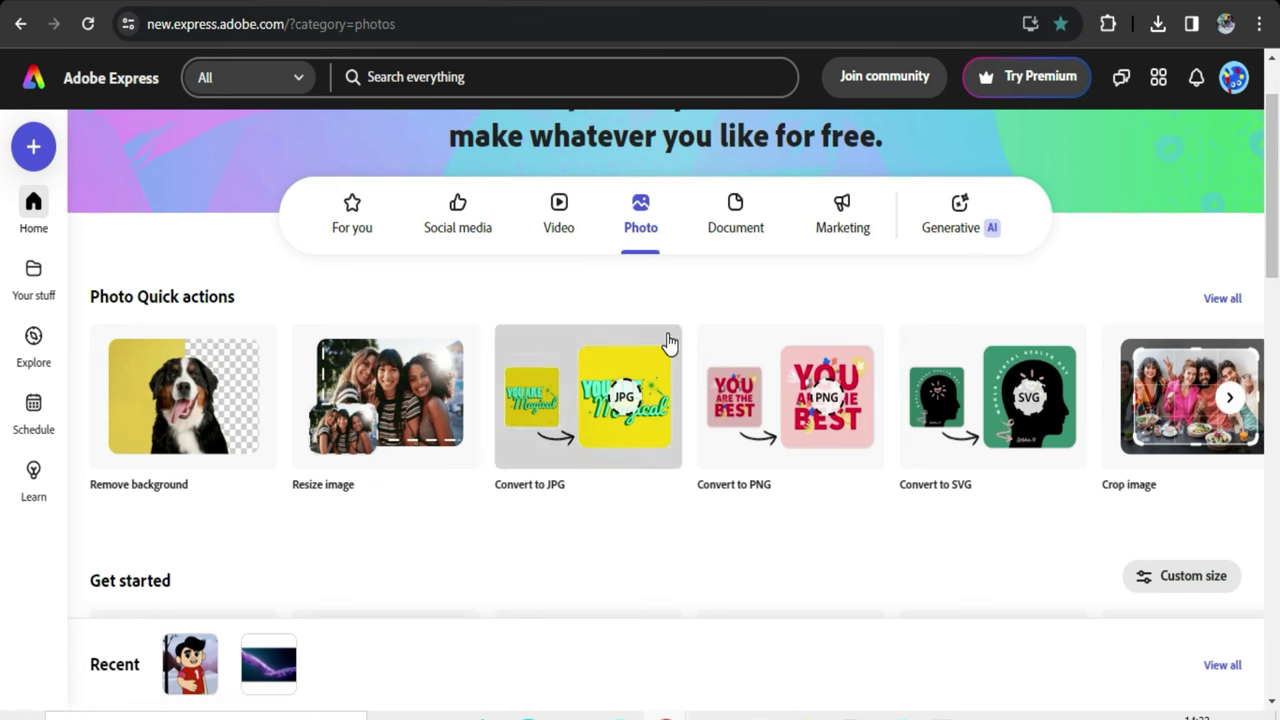
# Return to the Video category and start the Animate from audio tool.
pyautogui.click(552, 222)
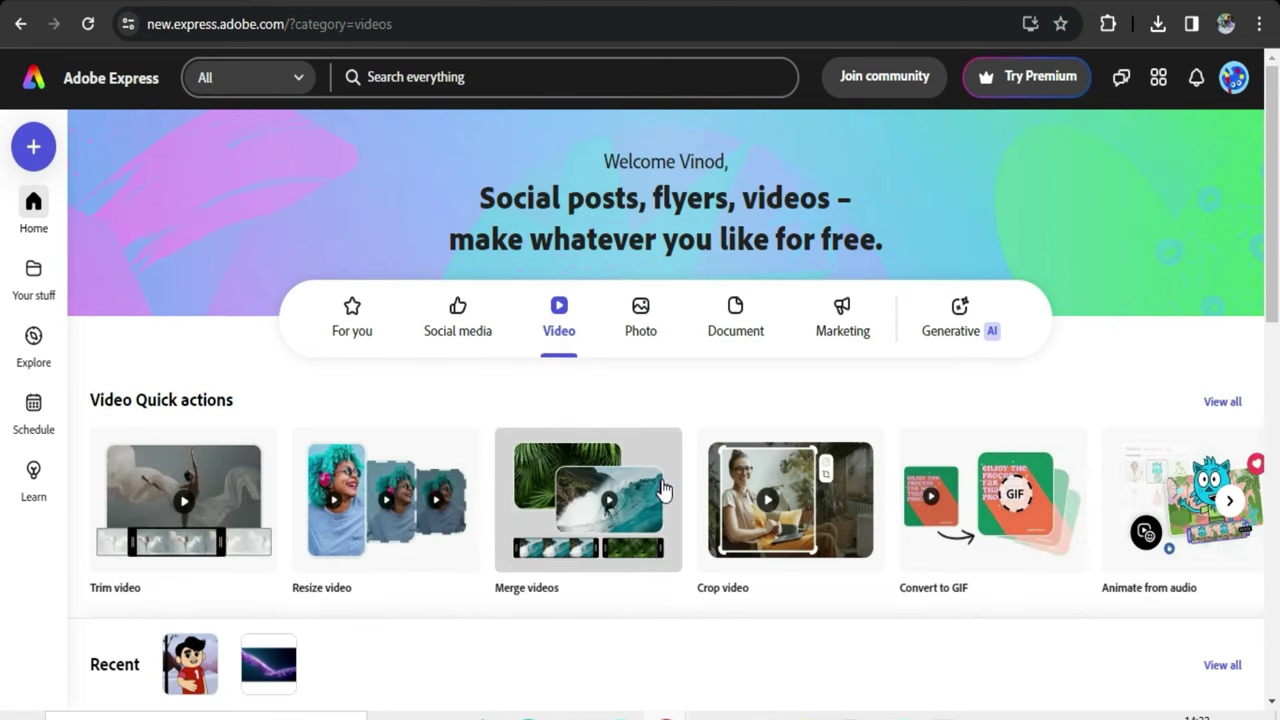
pyautogui.scroll(-1, 590, 490)
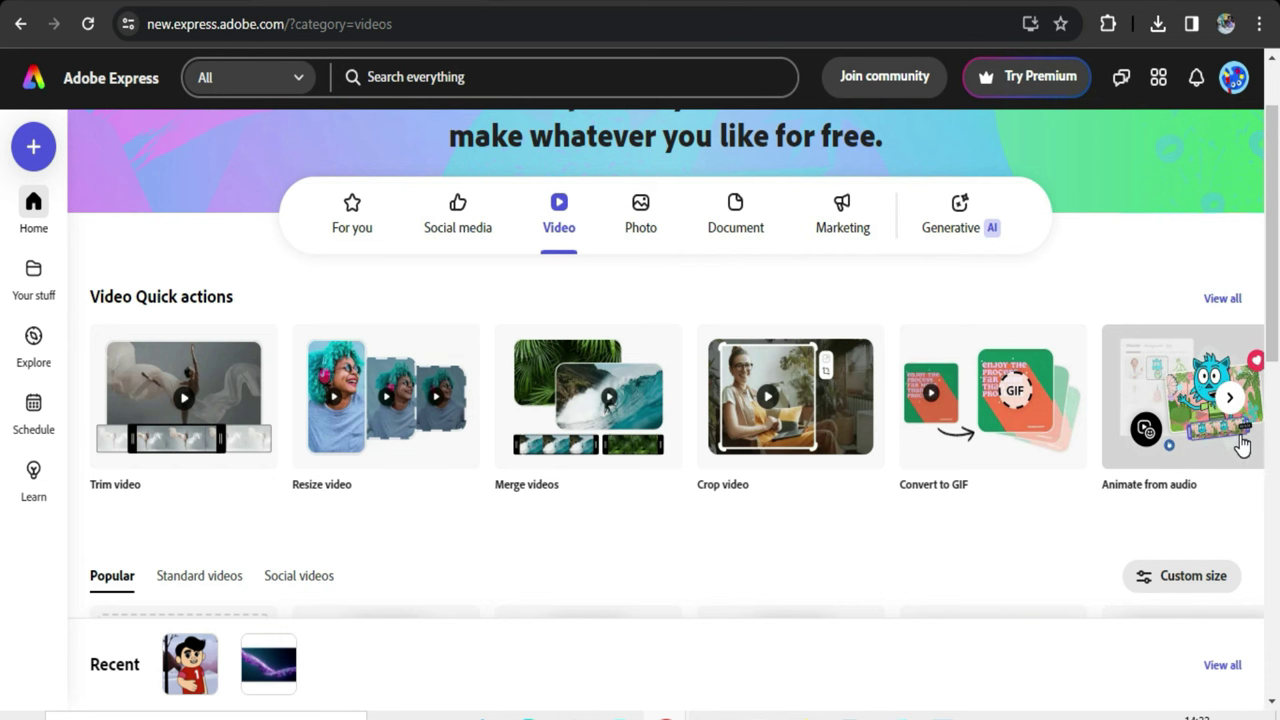
pyautogui.click(1208, 401)
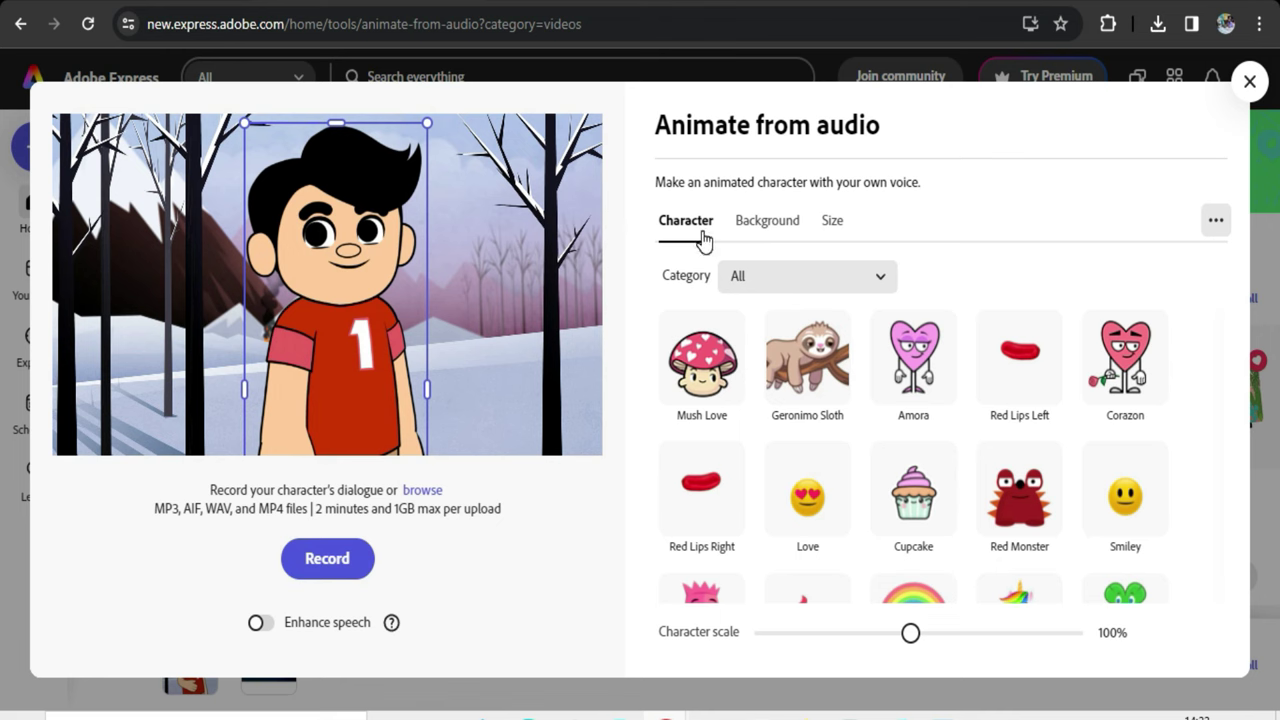
# Scroll through the Character grid to look over the available characters.
pyautogui.scroll(-5, 898, 502)
pyautogui.scroll(-2, 898, 502)
pyautogui.scroll(-2, 898, 503)
pyautogui.scroll(-3, 900, 520)
pyautogui.scroll(-1, 898, 520)
pyautogui.scroll(-2, 899, 520)
pyautogui.scroll(-3, 900, 520)
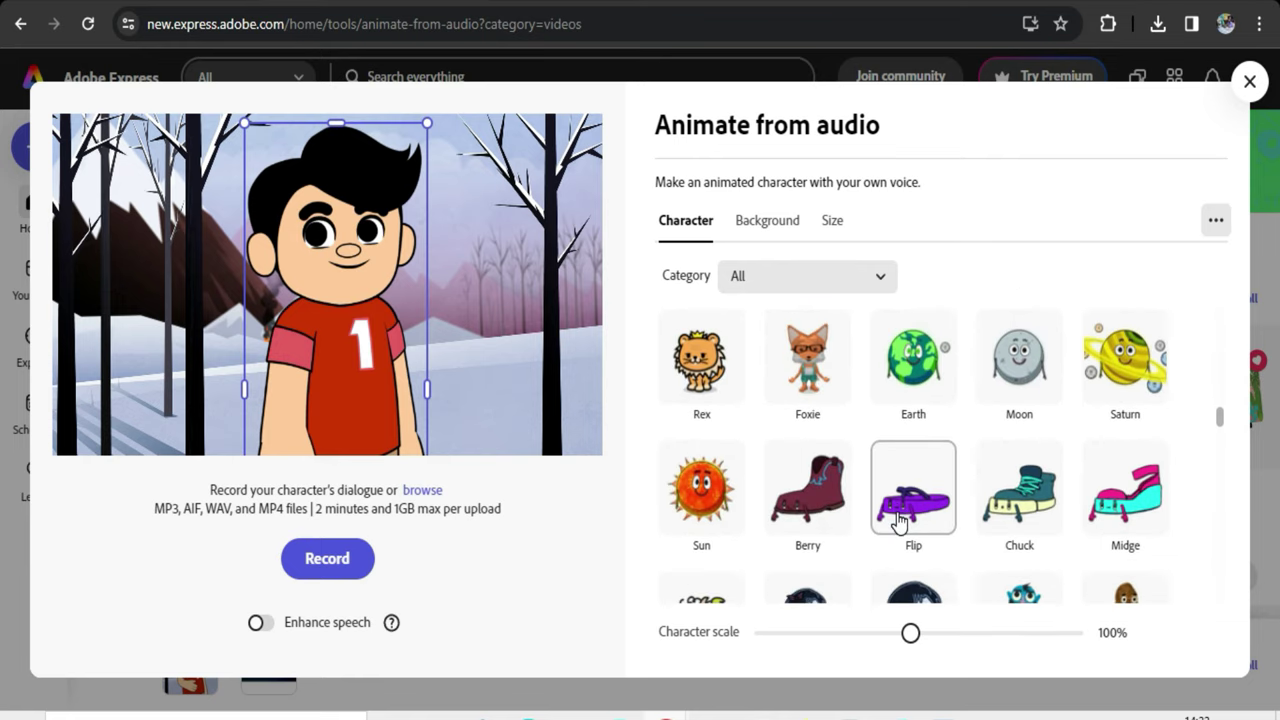
pyautogui.scroll(-2, 871, 420)
pyautogui.scroll(-1, 871, 420)
pyautogui.scroll(-2, 870, 425)
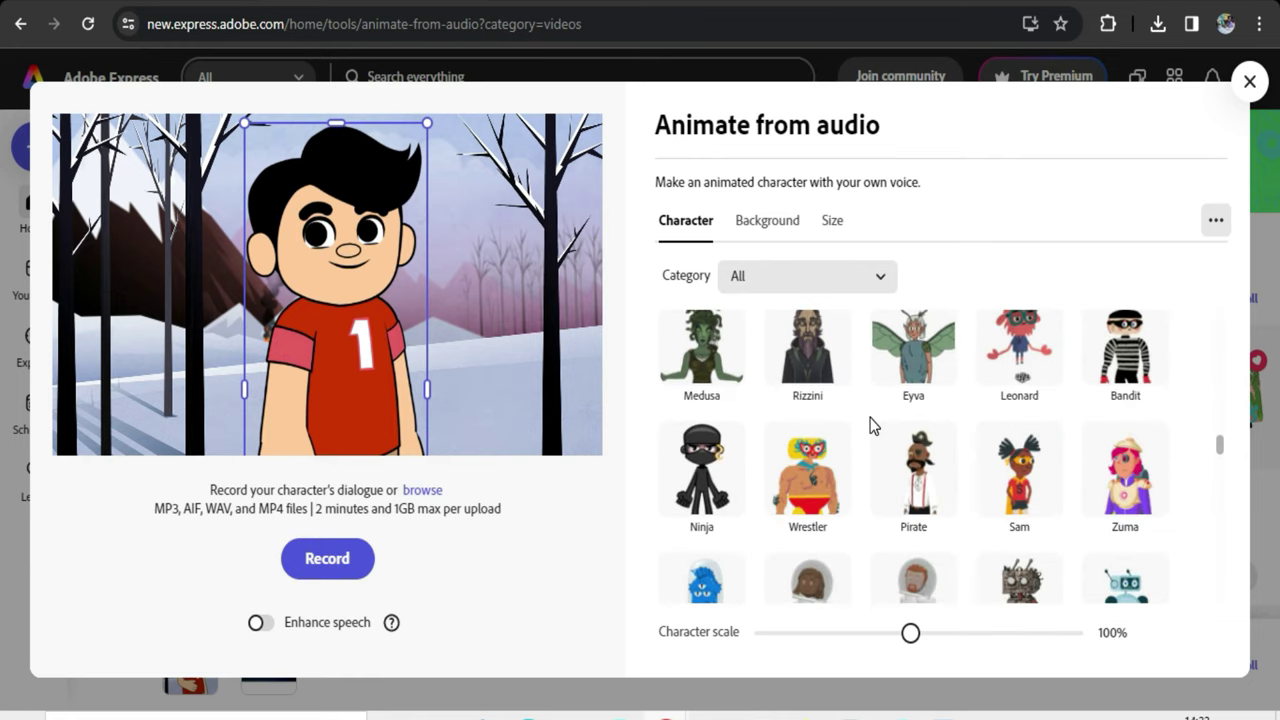
pyautogui.scroll(-2, 877, 485)
pyautogui.scroll(-1, 877, 480)
pyautogui.scroll(1, 870, 505)
pyautogui.scroll(2, 869, 510)
pyautogui.scroll(1, 869, 510)
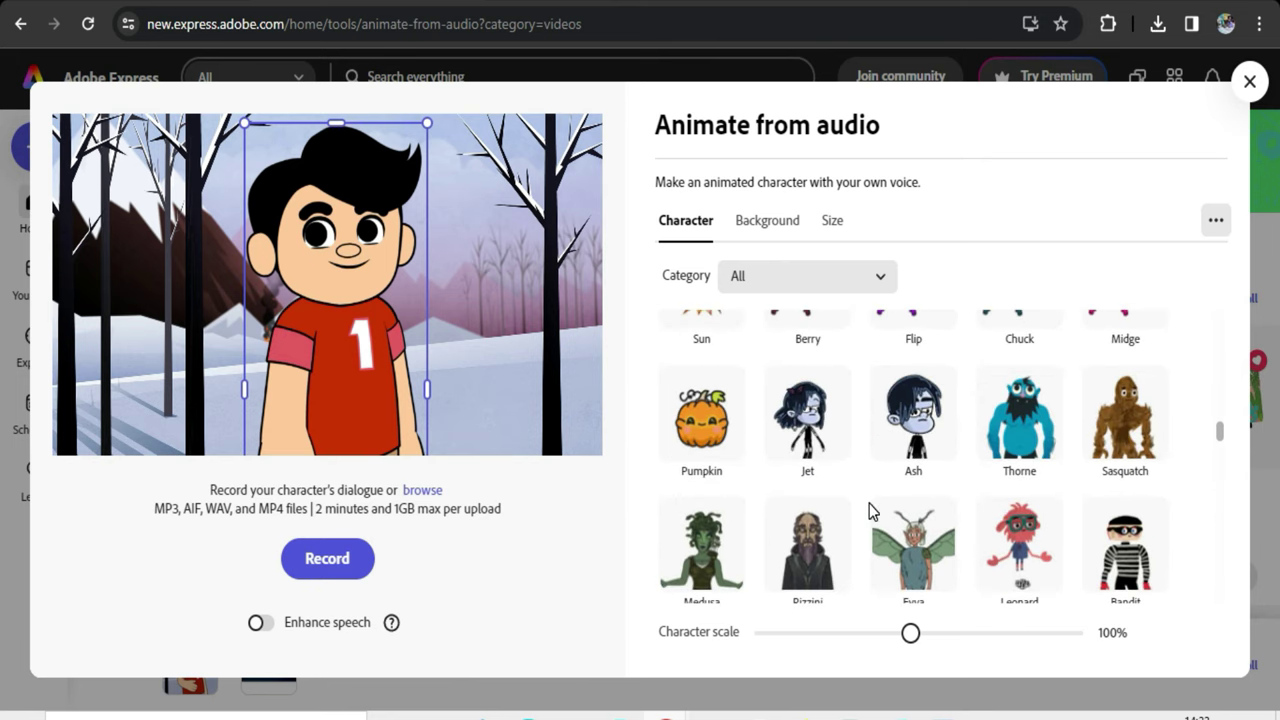
pyautogui.scroll(3, 869, 510)
pyautogui.scroll(1, 869, 503)
pyautogui.scroll(2, 869, 503)
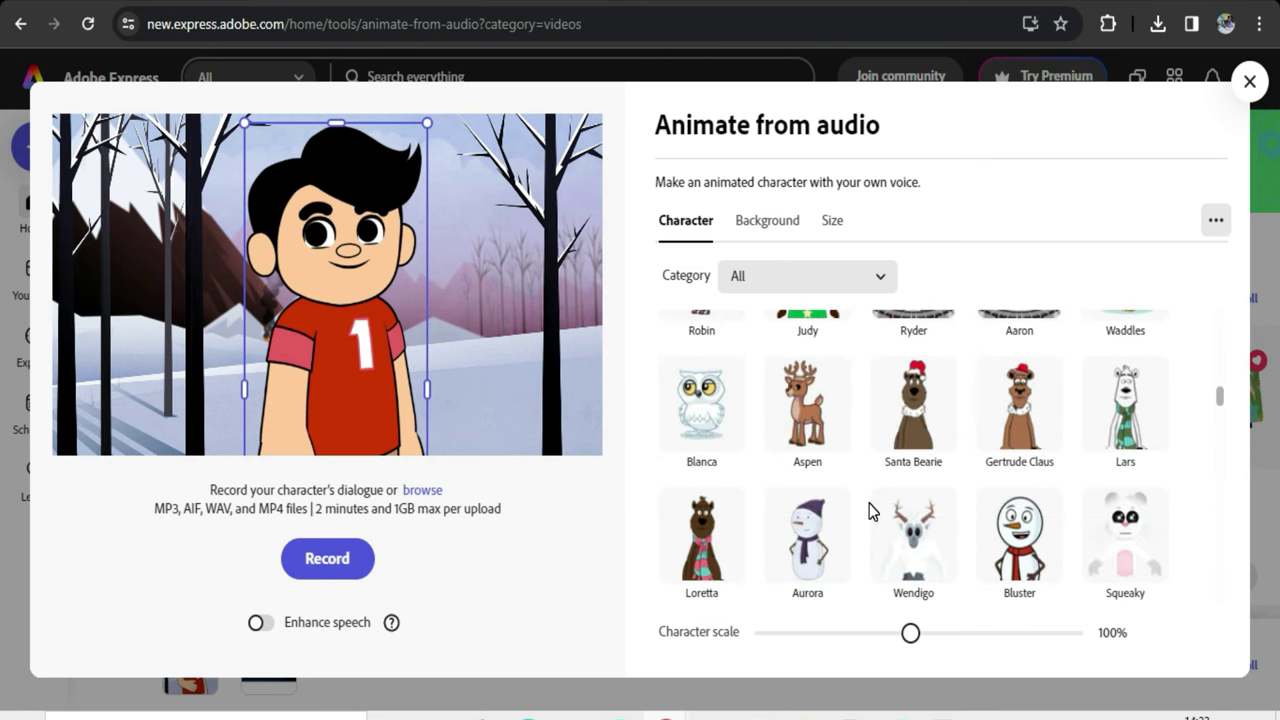
# Pick the bald, mustached Bill as the character and show the Background choices.
pyautogui.scroll(-10, 869, 503)
pyautogui.click(914, 548)
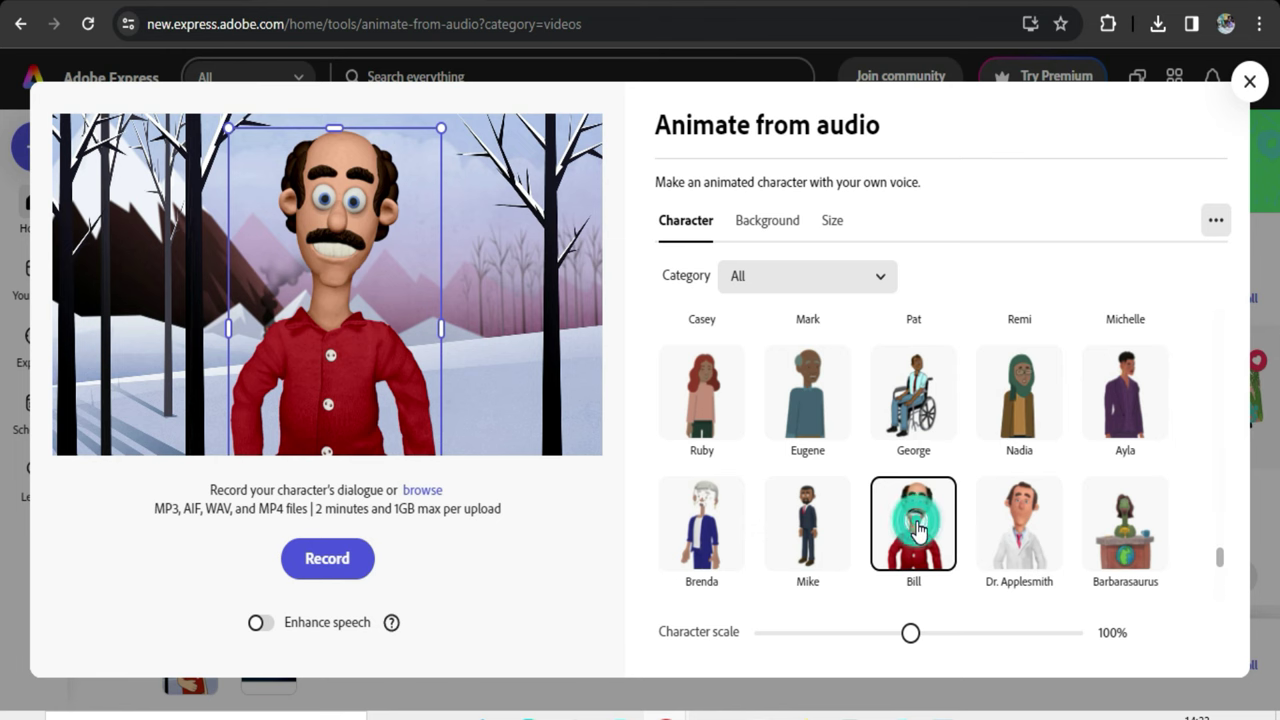
pyautogui.scroll(5, 840, 400)
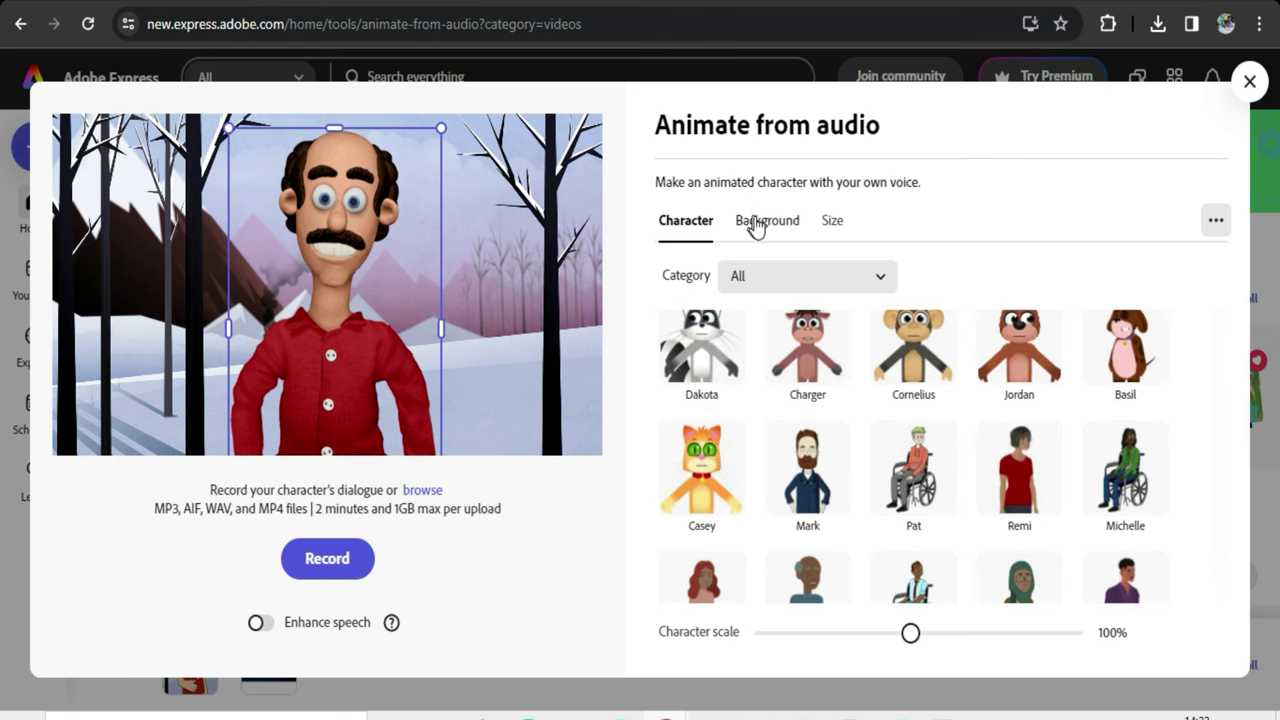
pyautogui.click(759, 223)
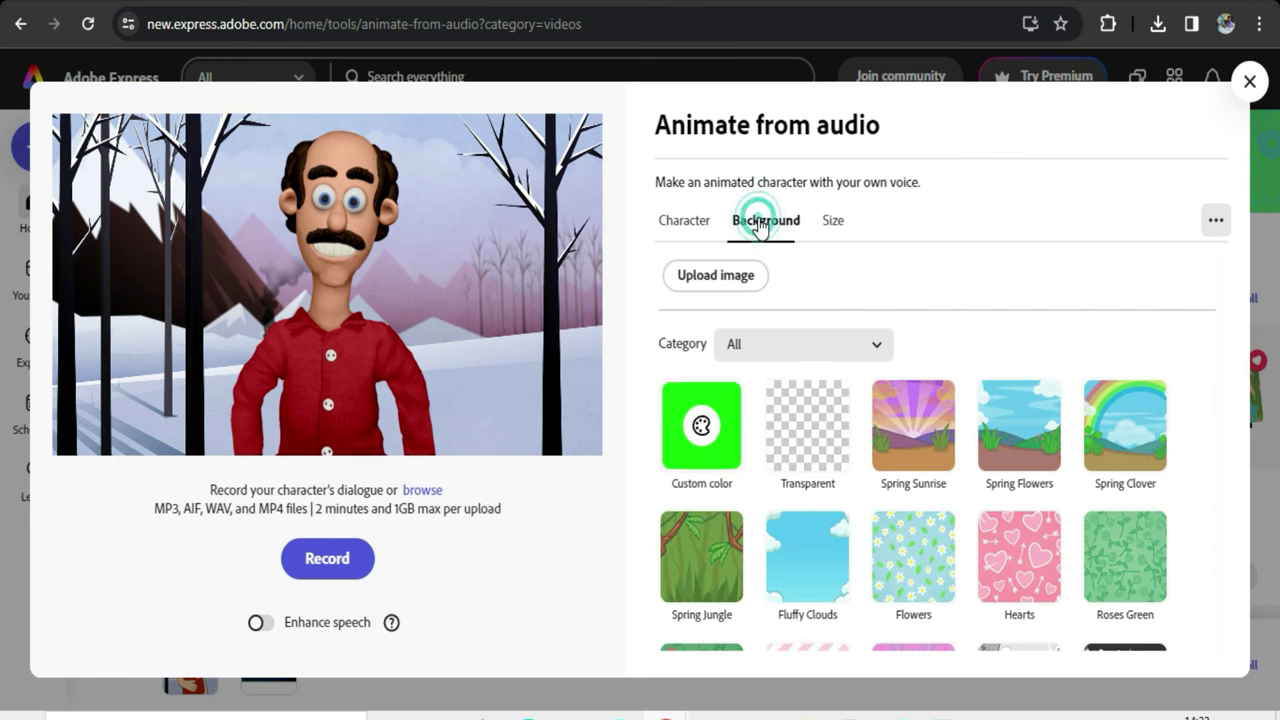
# Try a custom colour, then the Pink Sundaes and Winter Cabin backgrounds behind Bill.
pyautogui.click(705, 443)
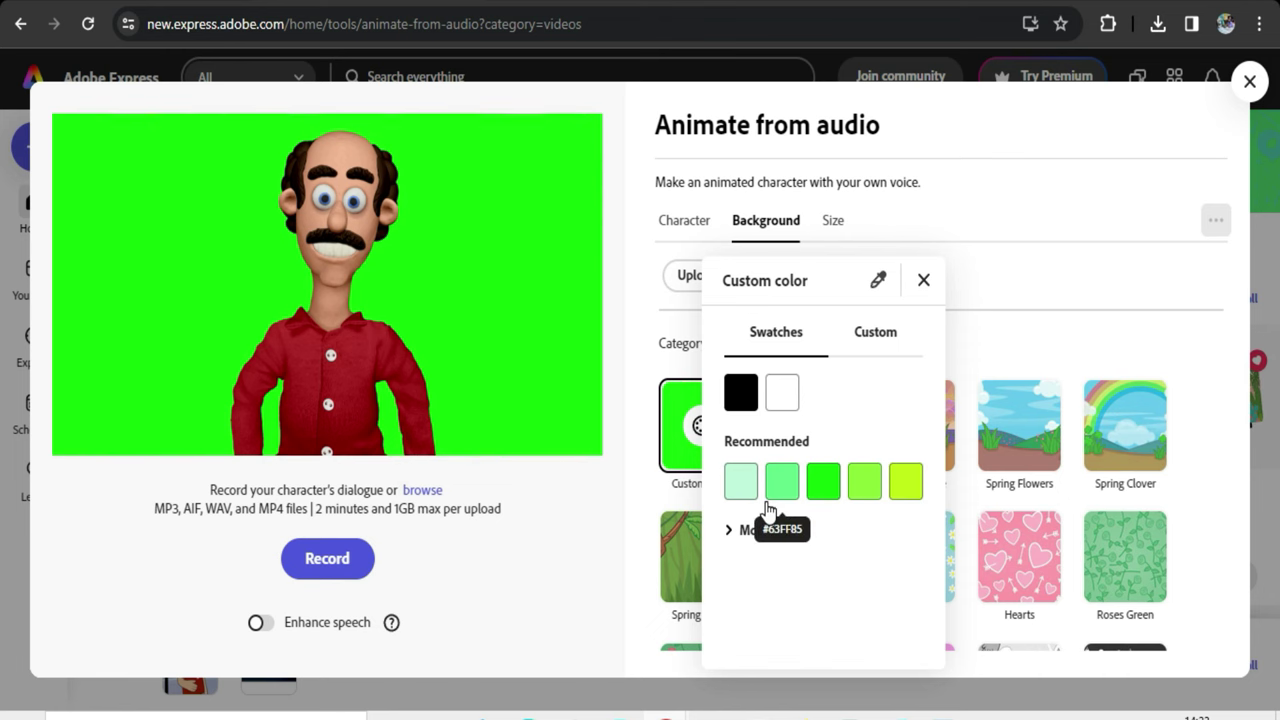
pyautogui.click(923, 281)
pyautogui.scroll(-2, 922, 484)
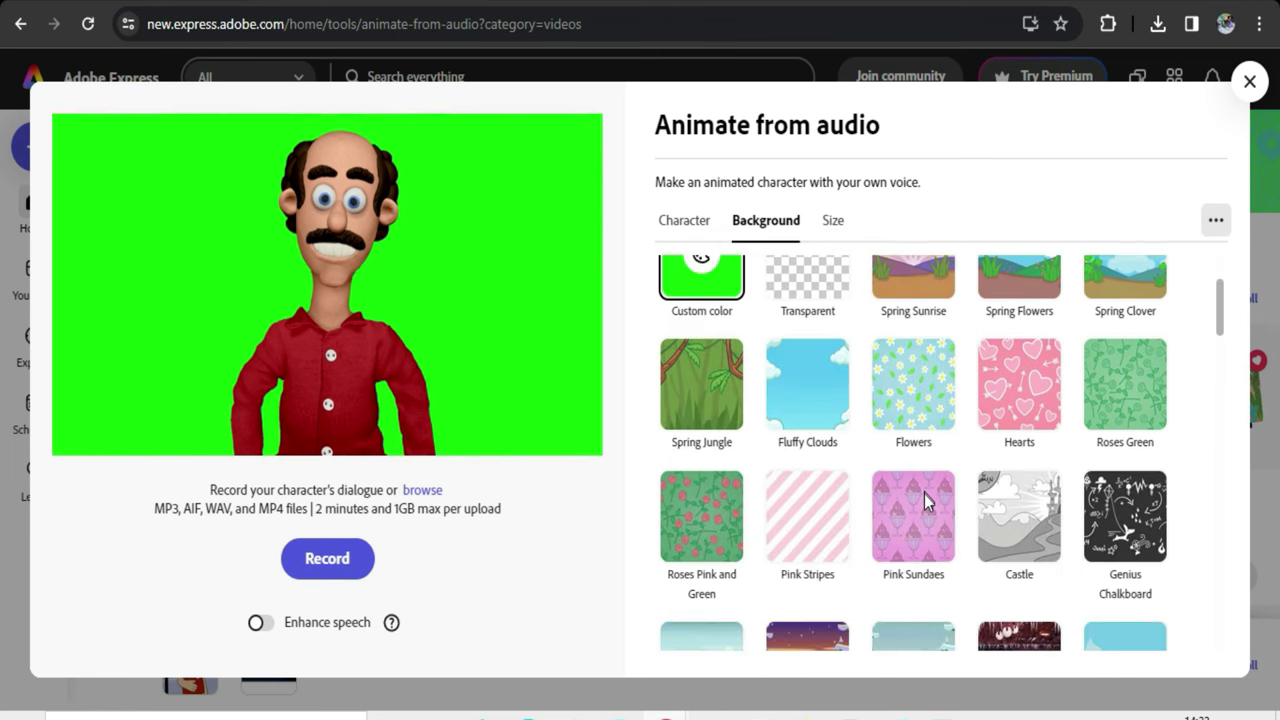
pyautogui.click(913, 463)
pyautogui.scroll(-3, 913, 463)
pyautogui.click(1020, 451)
# Compare Winter Arctic Hut and Ice Floe, then set Winter Season and show size options.
pyautogui.scroll(3, 865, 473)
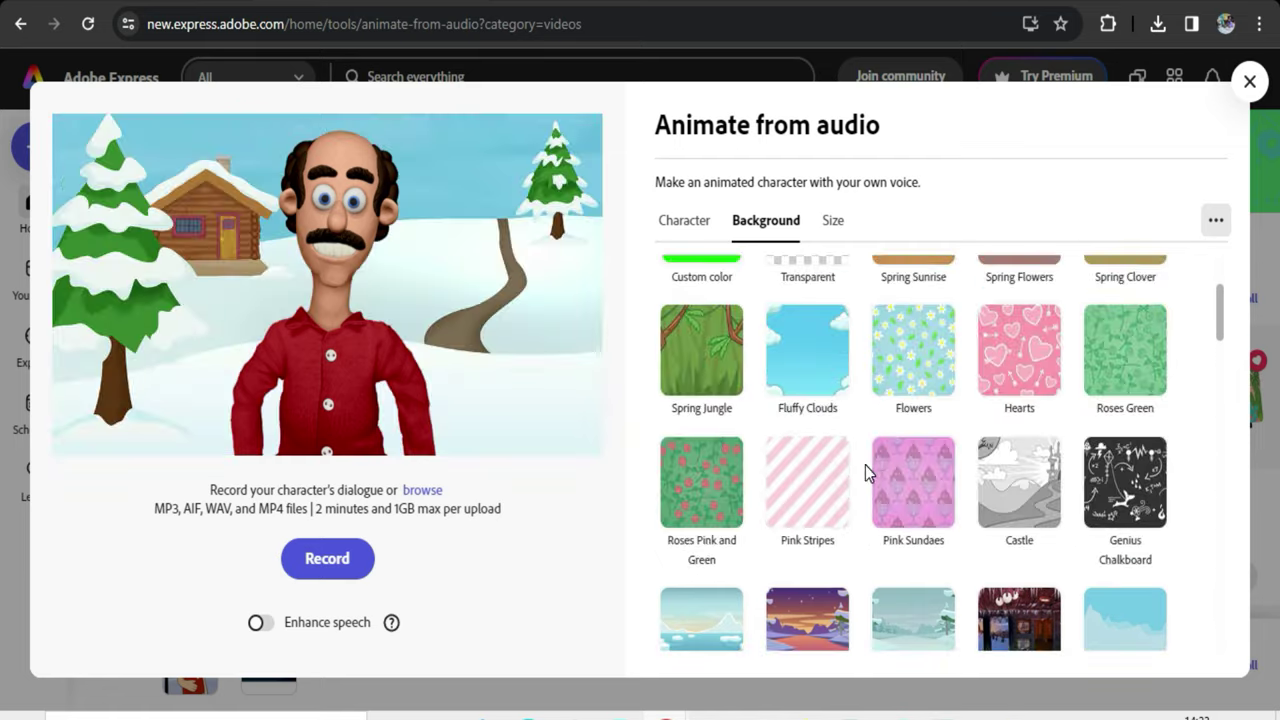
pyautogui.scroll(-2, 910, 452)
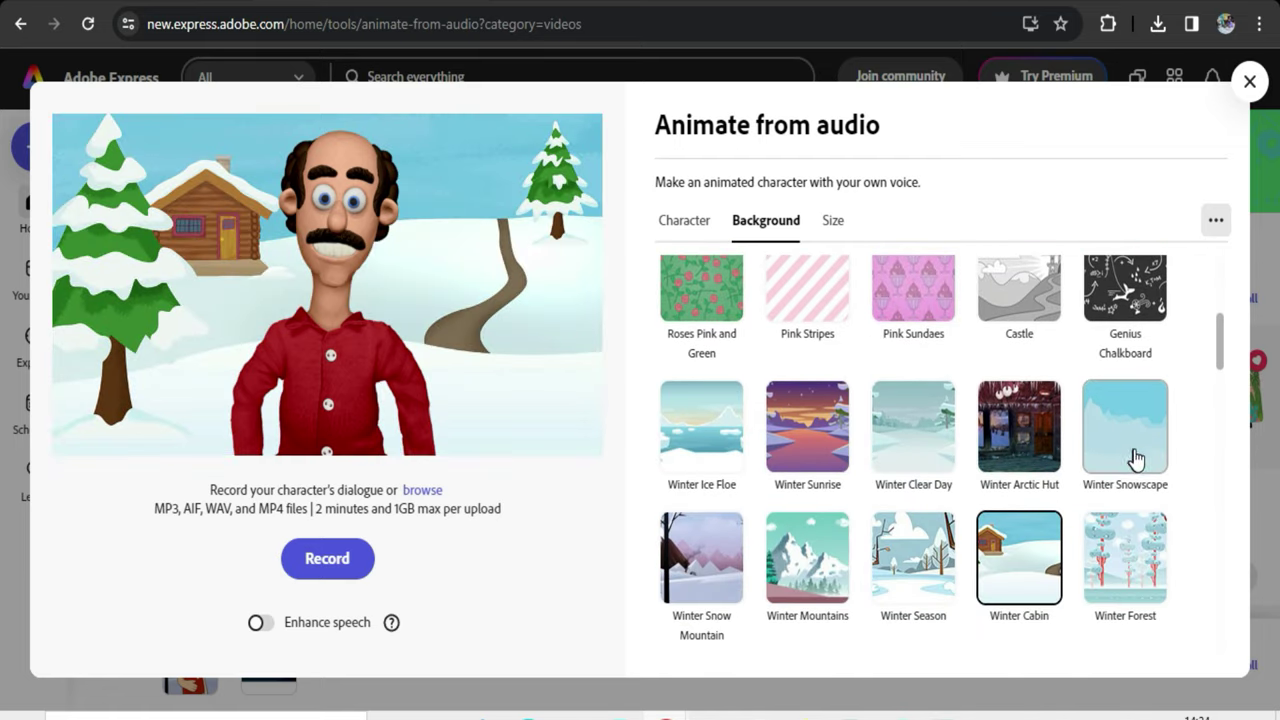
pyautogui.click(1046, 460)
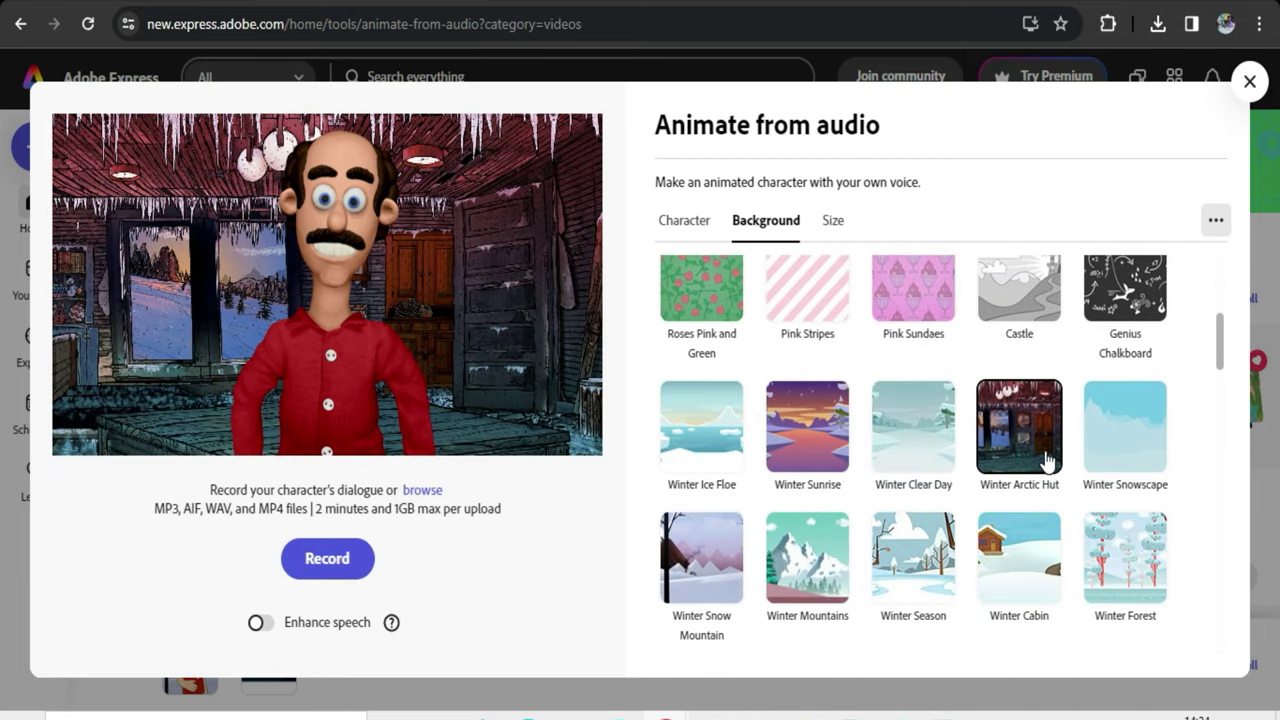
pyautogui.click(702, 426)
pyautogui.scroll(-1, 913, 455)
pyautogui.click(913, 455)
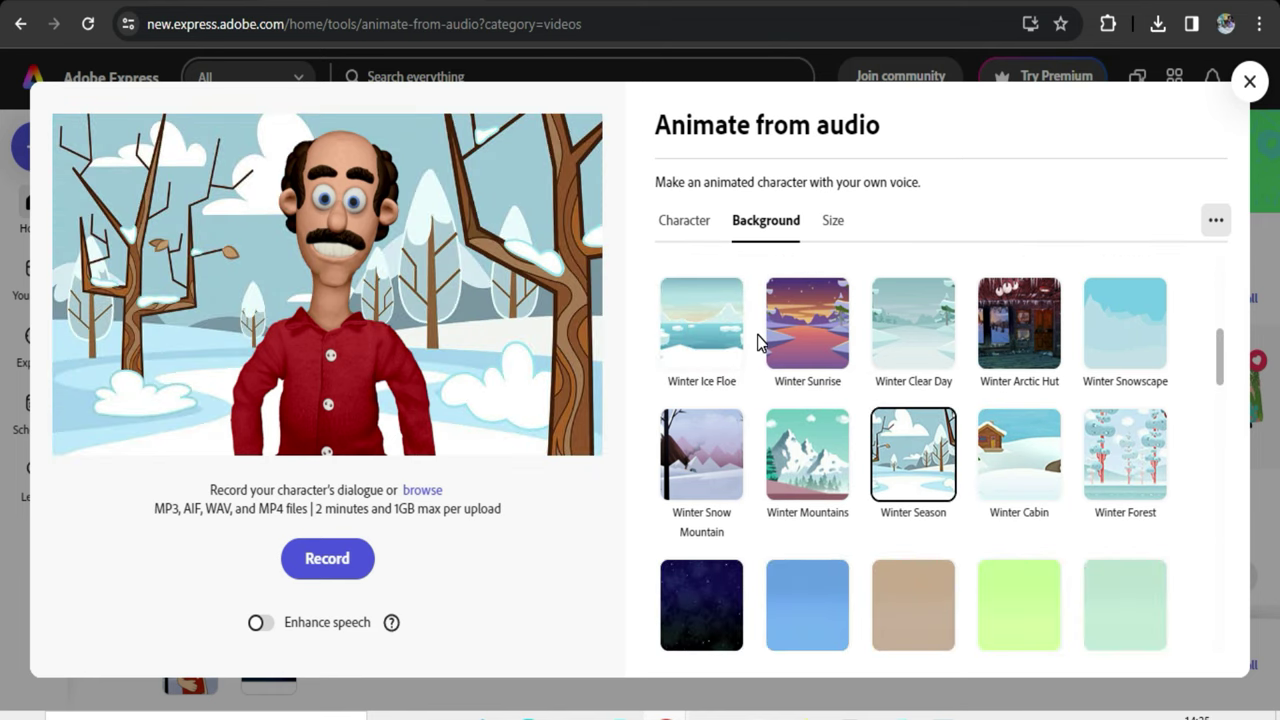
pyautogui.click(834, 221)
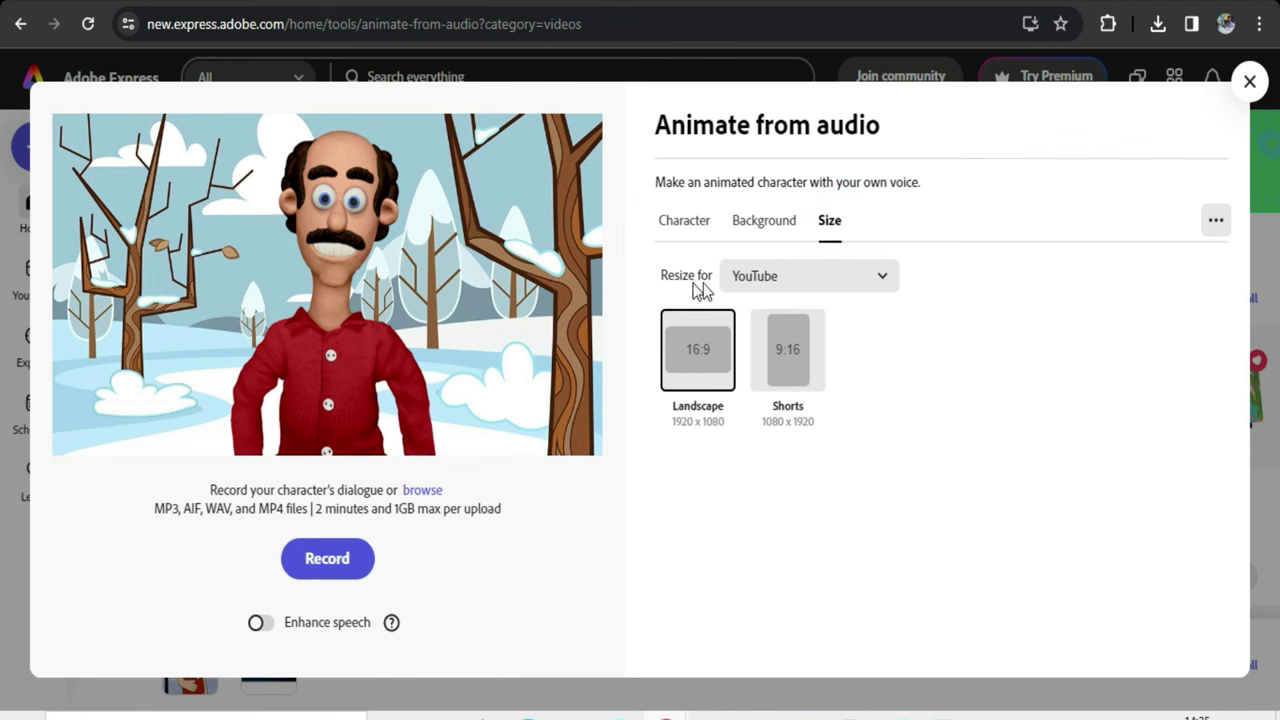
pyautogui.click(884, 280)
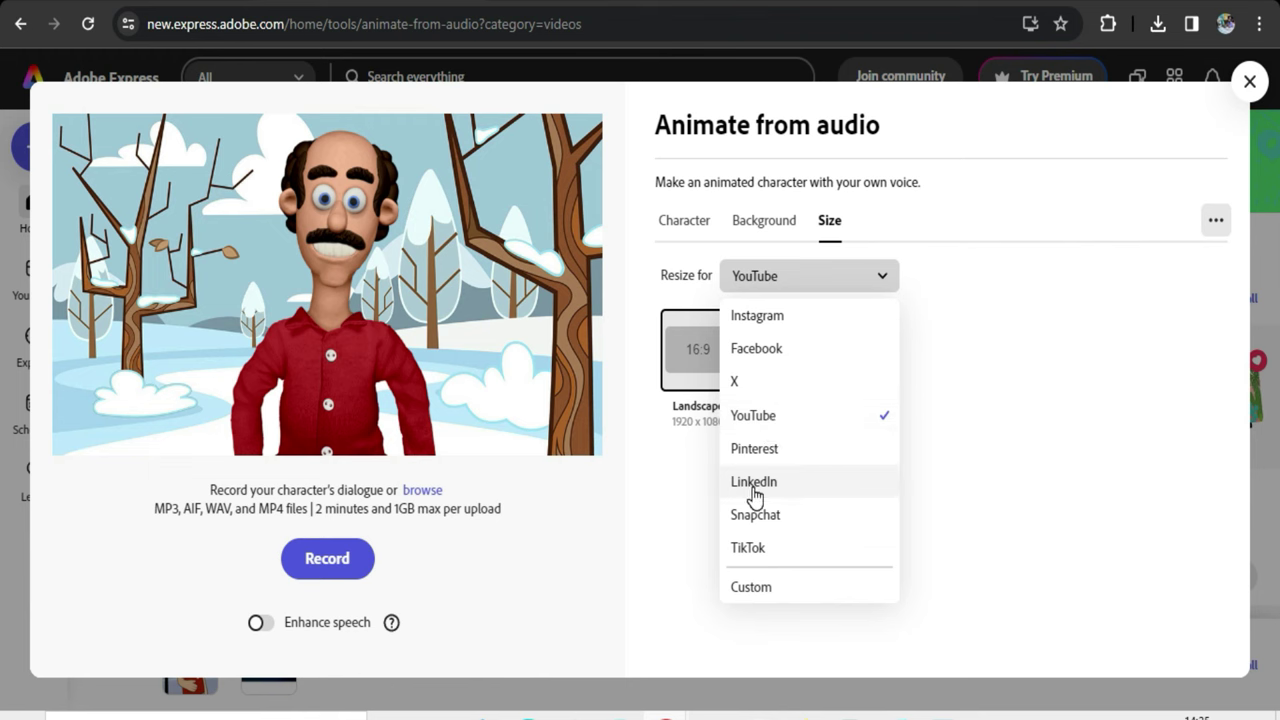
pyautogui.click(783, 320)
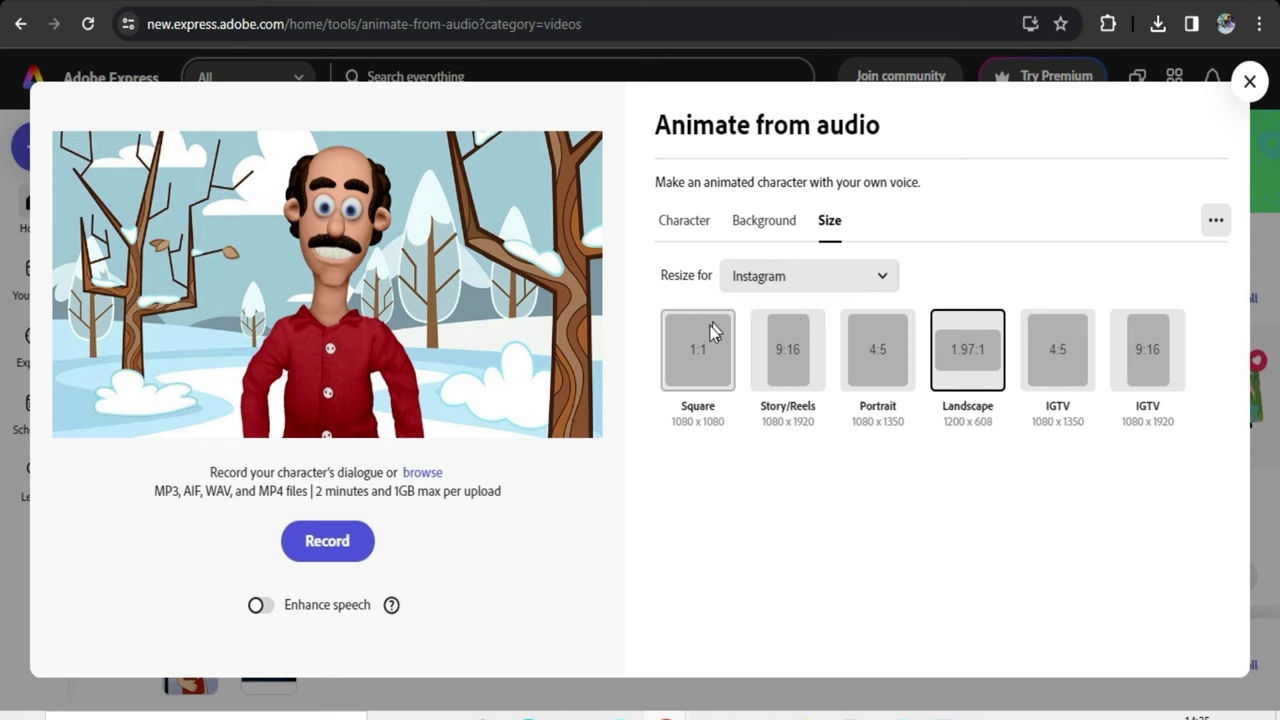
pyautogui.click(700, 352)
pyautogui.click(792, 346)
pyautogui.click(861, 346)
pyautogui.click(949, 347)
pyautogui.click(1032, 349)
pyautogui.click(716, 351)
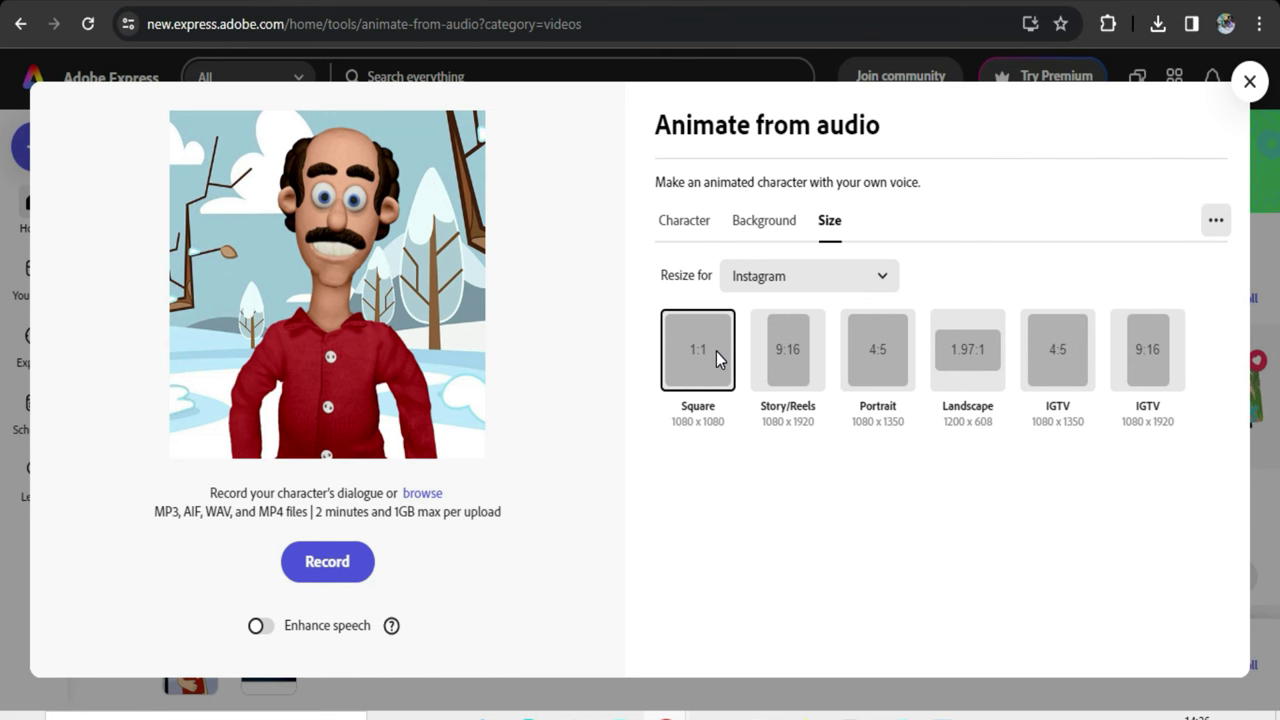
pyautogui.click(785, 278)
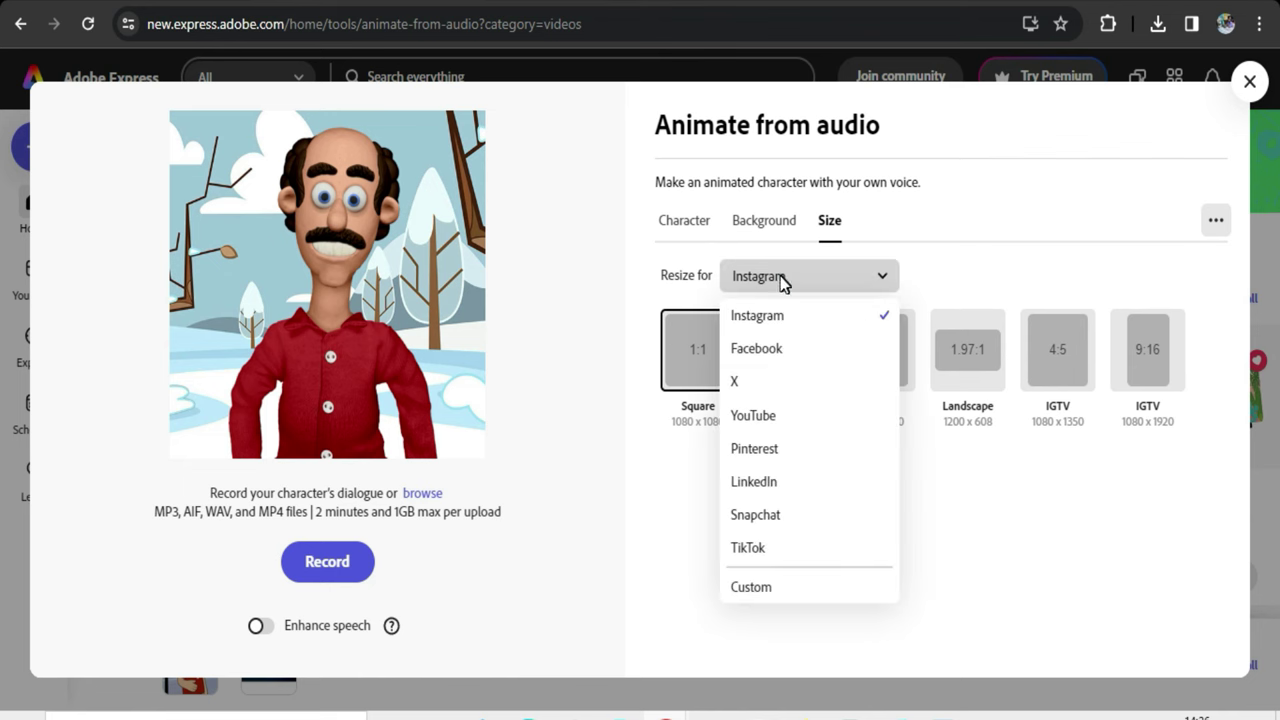
pyautogui.click(792, 416)
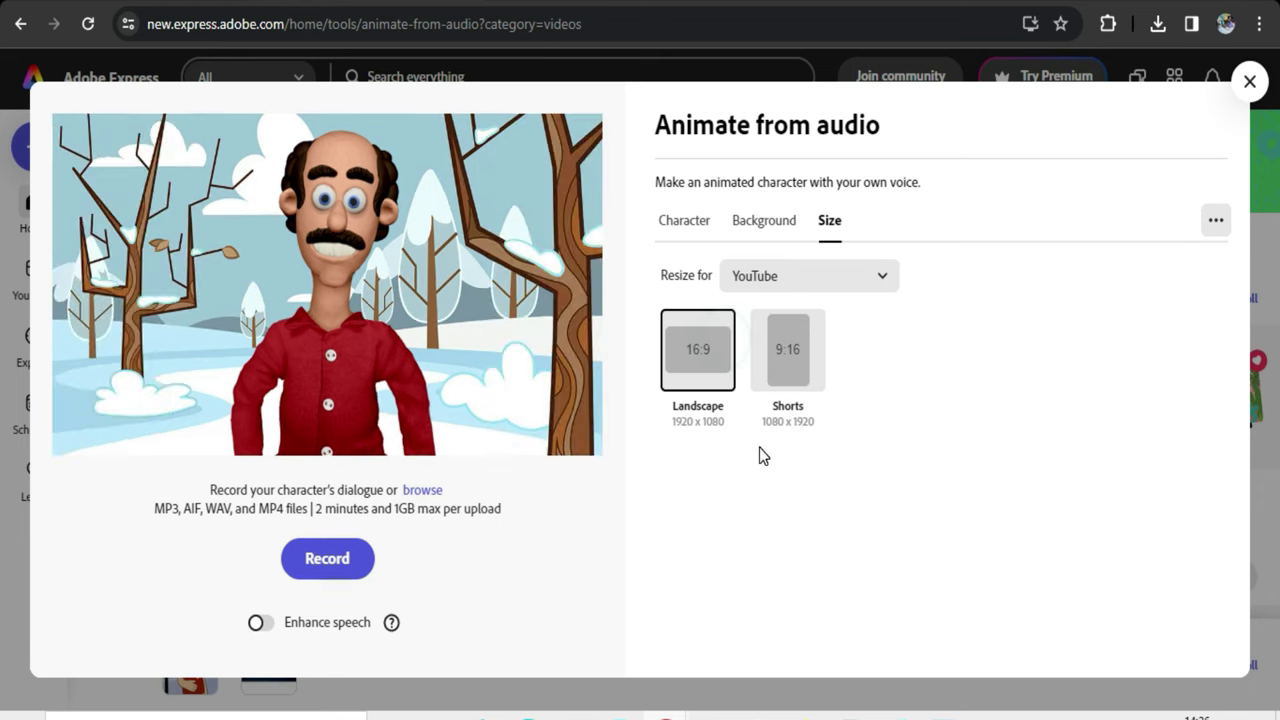
pyautogui.click(789, 347)
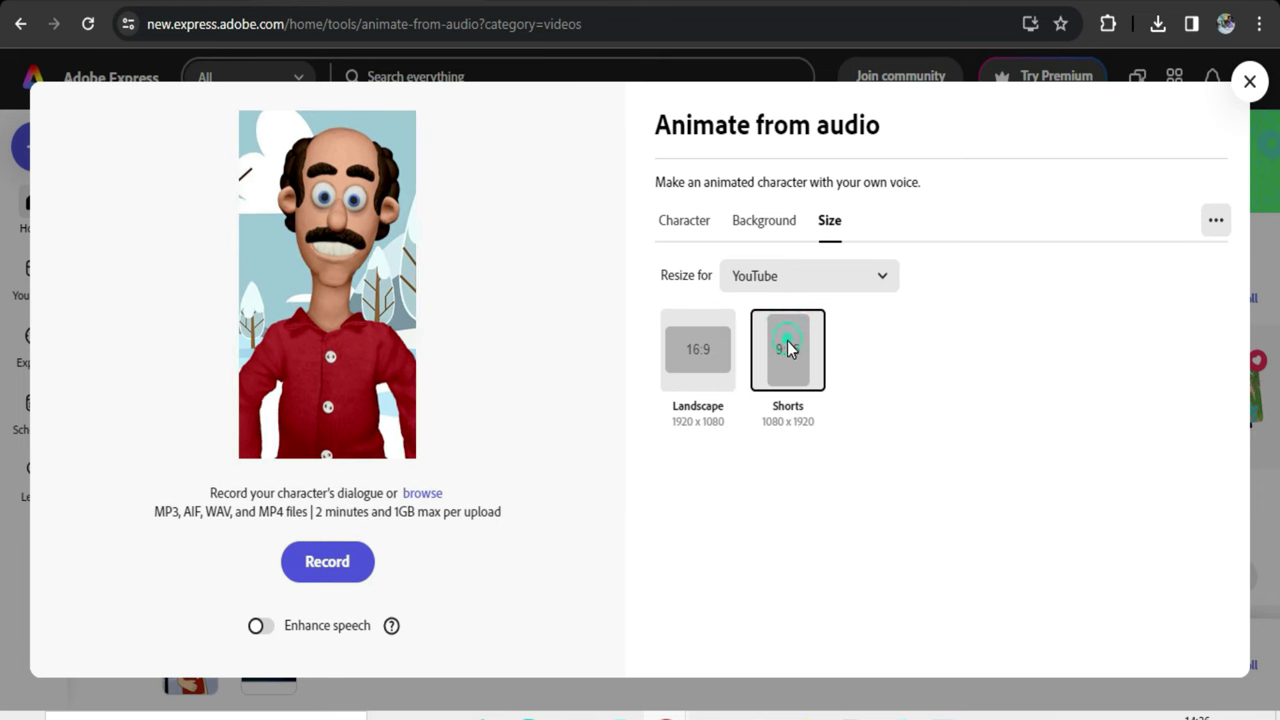
pyautogui.click(689, 348)
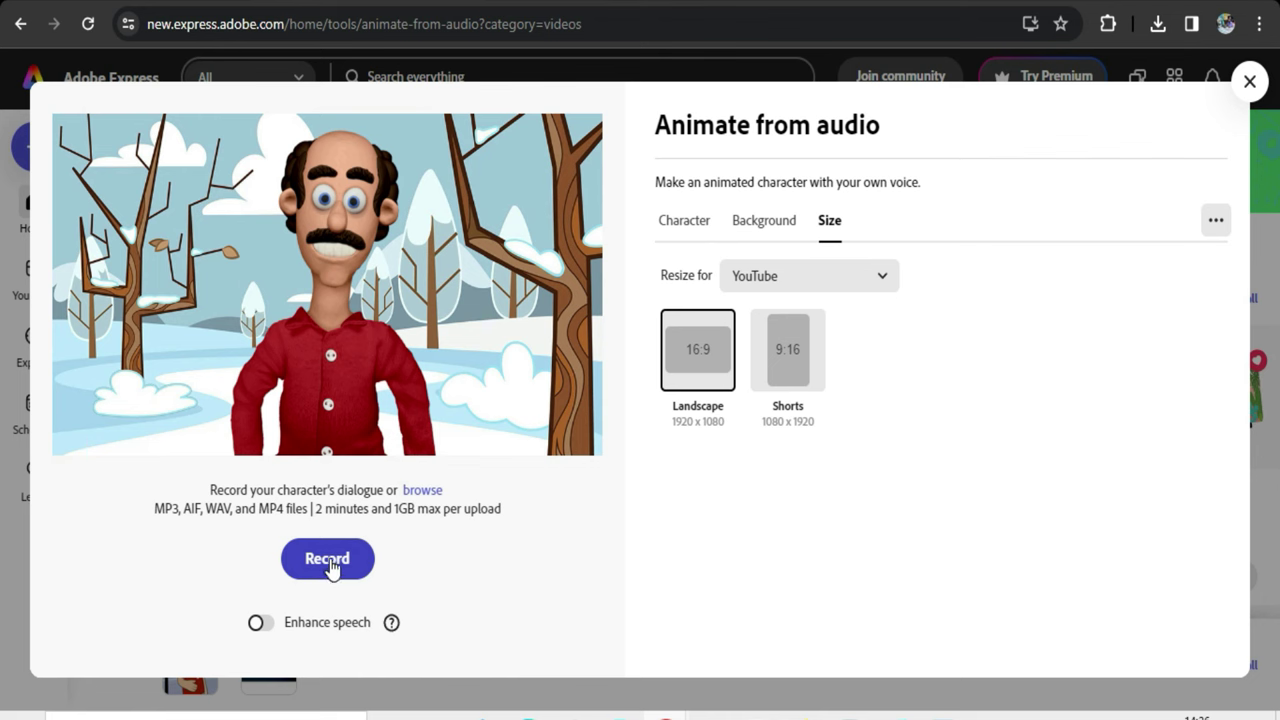
# Record about 9.4 seconds of Bill's dialogue, pause, and leave Enhance speech off.
pyautogui.click(338, 562)
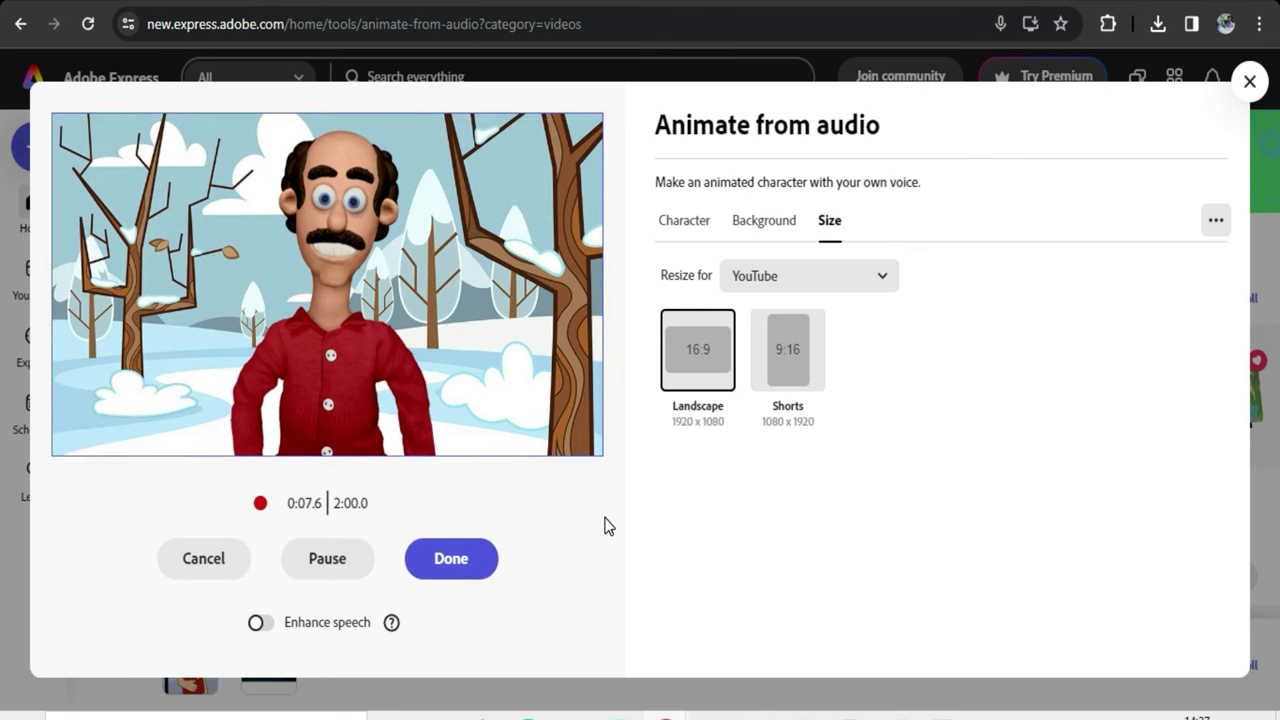
pyautogui.click(329, 572)
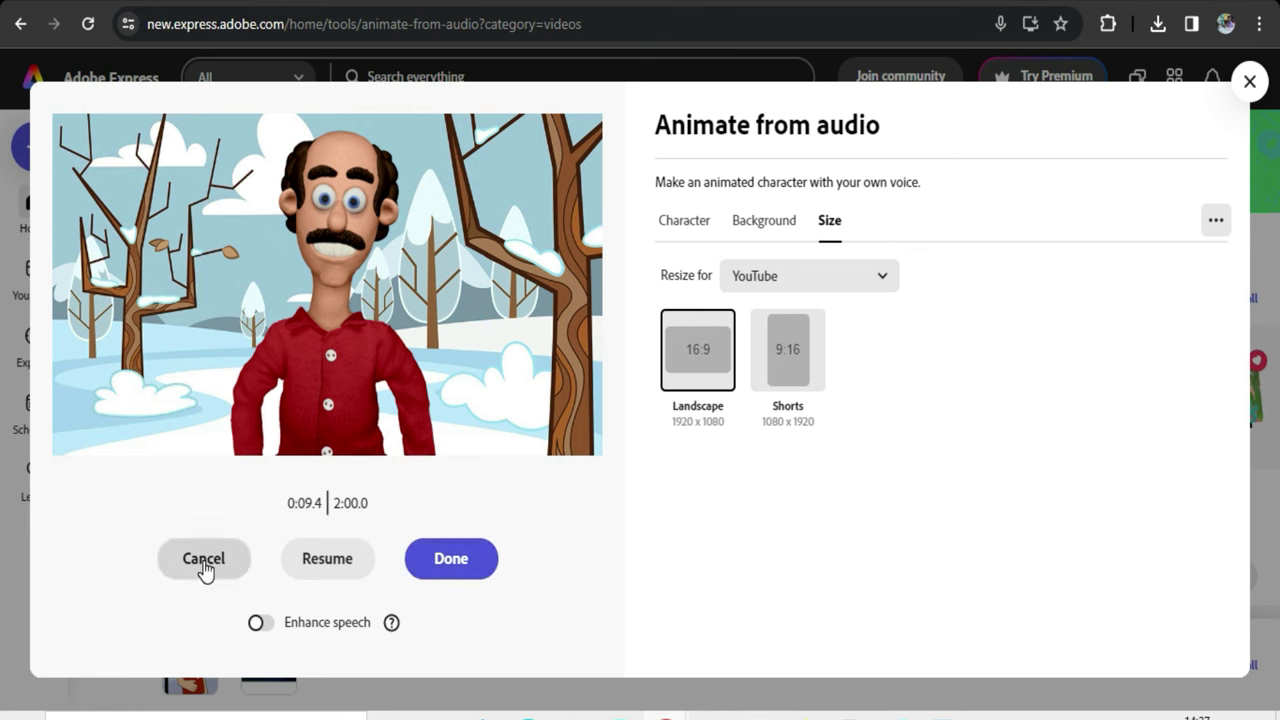
pyautogui.click(264, 627)
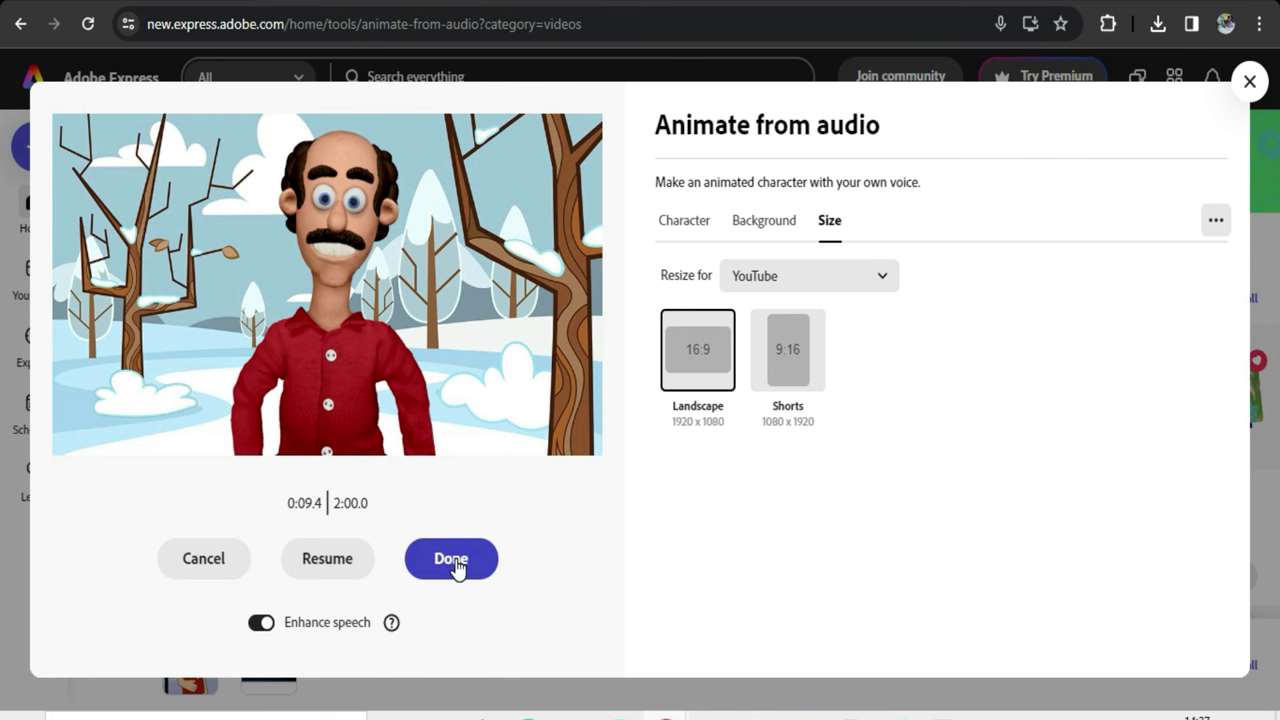
pyautogui.click(257, 625)
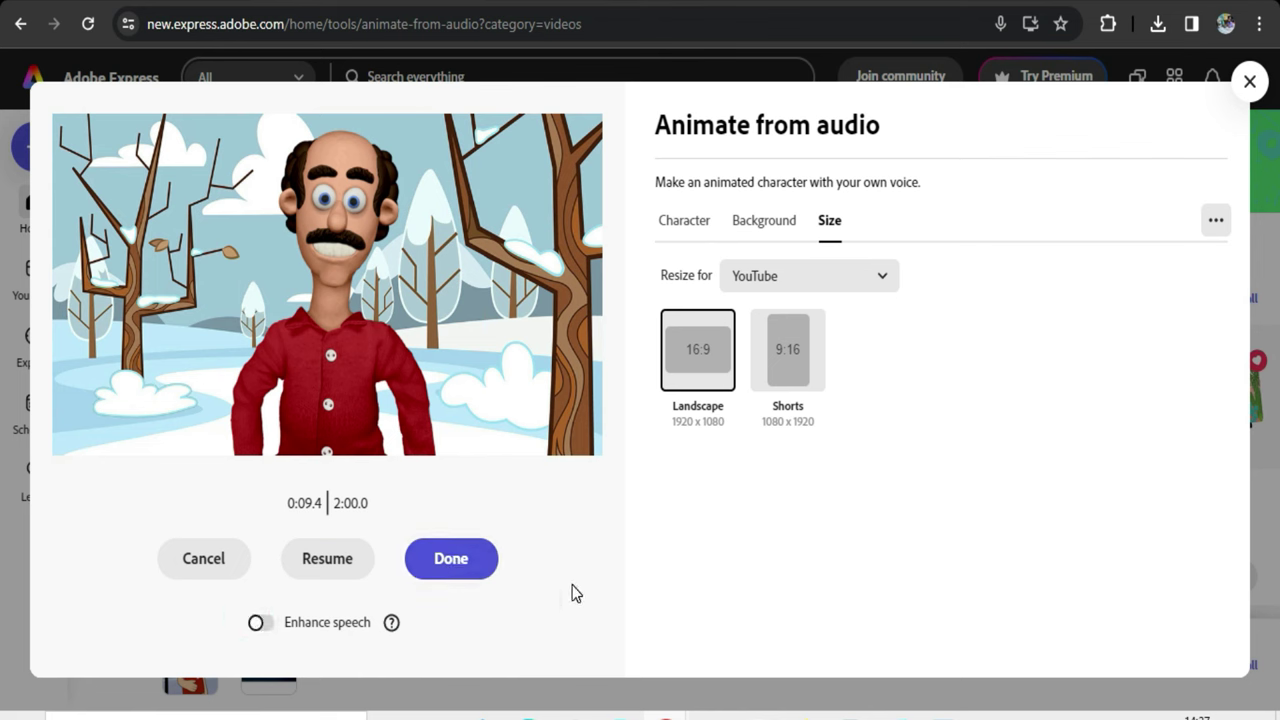
# Generate the 9.5-second animation of Bill talking and preview it with play and pause.
pyautogui.click(456, 557)
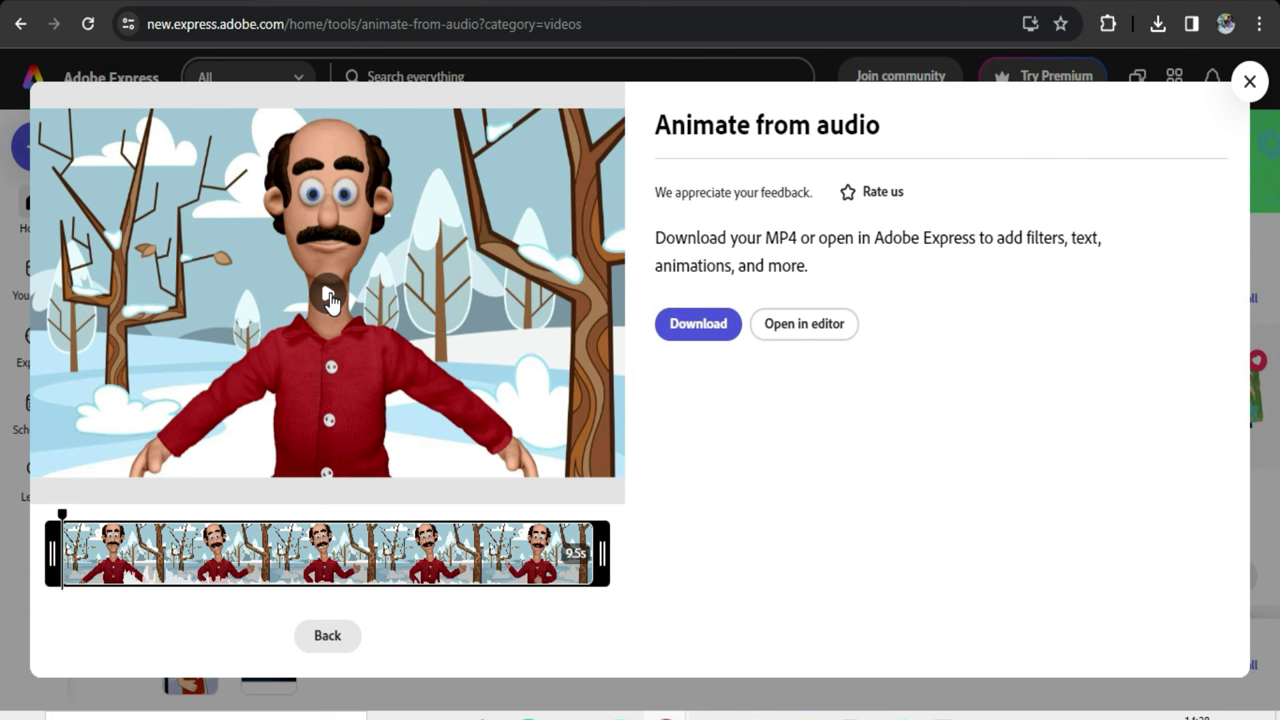
pyautogui.click(330, 297)
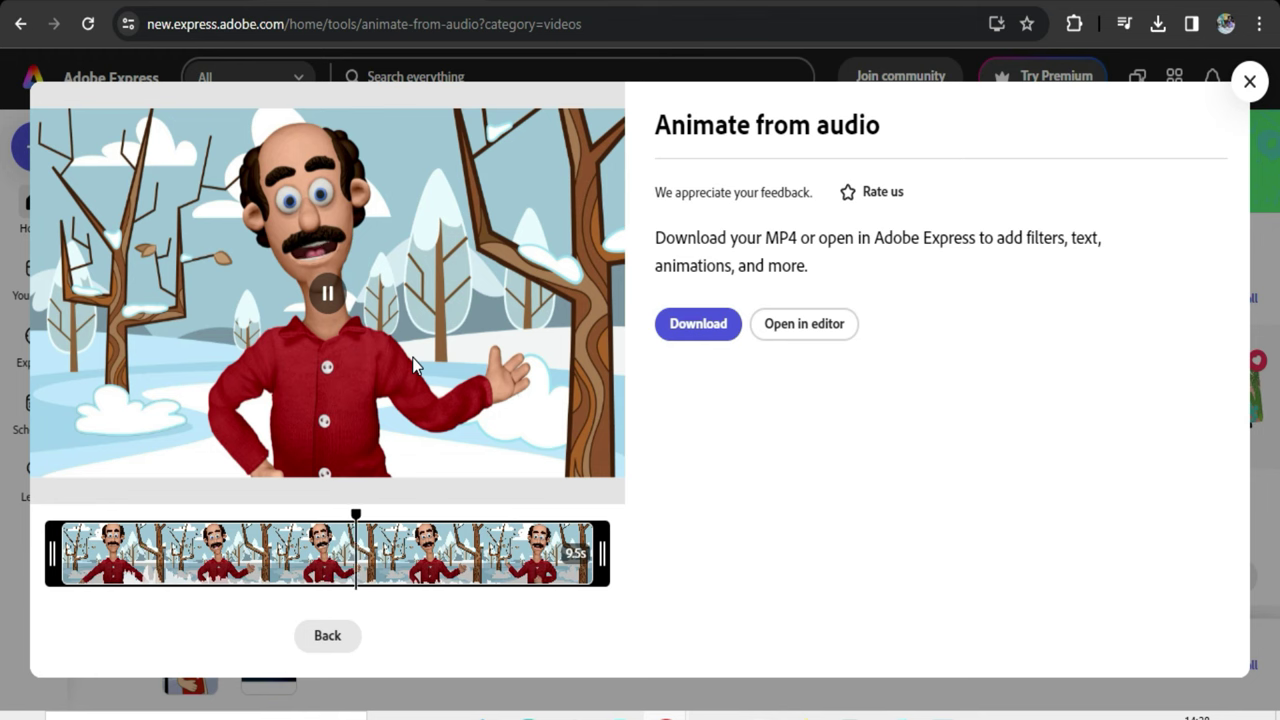
pyautogui.click(328, 295)
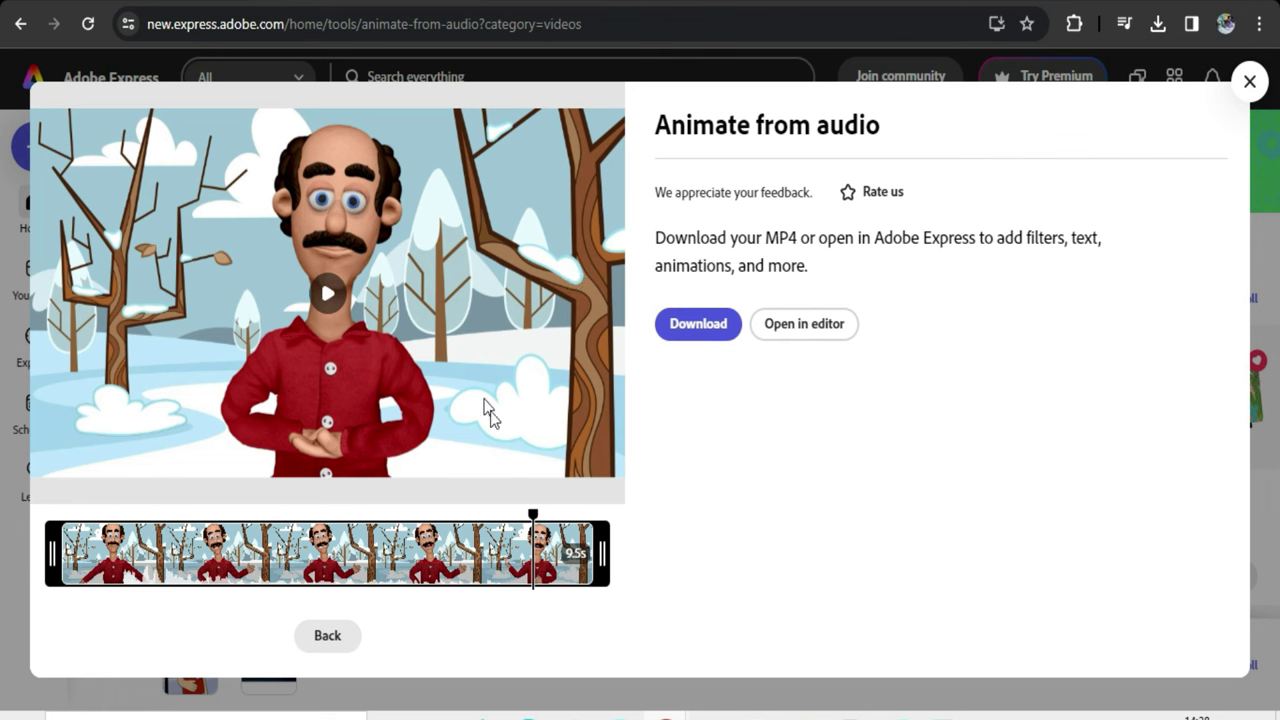
# Download the animation as Bill.mp4, play it, and go back to the Animate from audio setup.
pyautogui.click(688, 330)
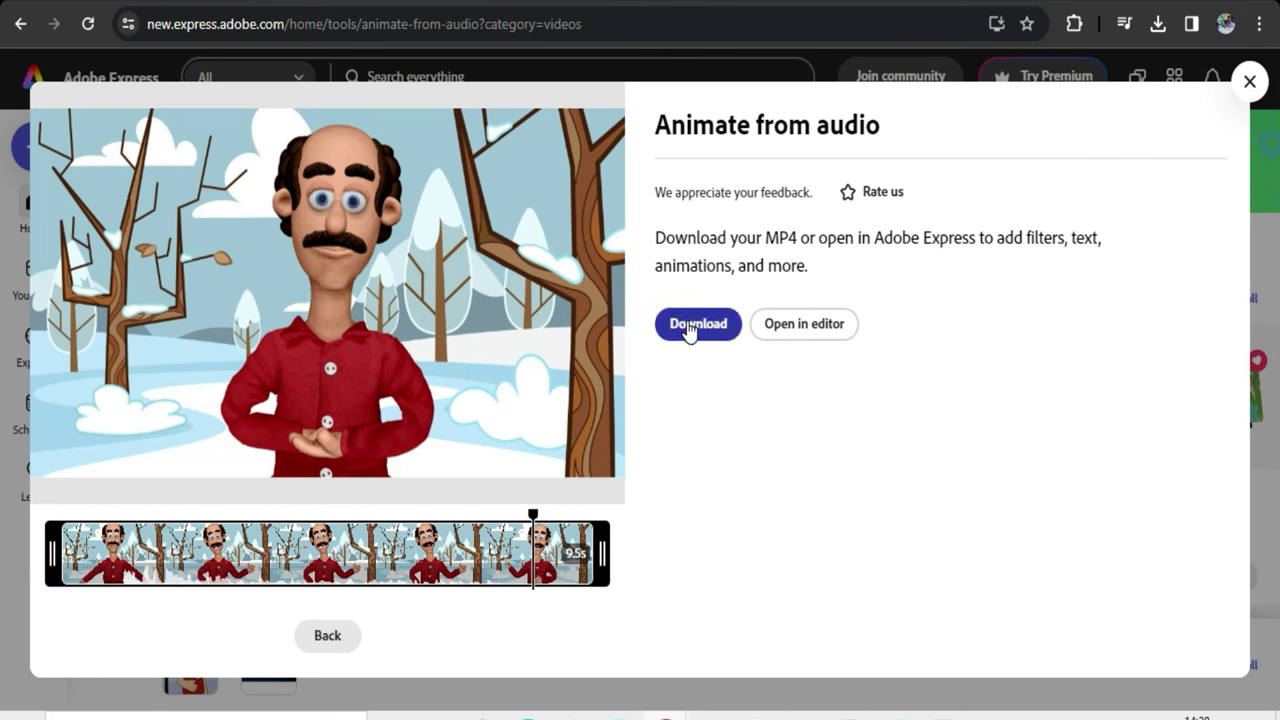
pyautogui.moveTo(1078, 52)
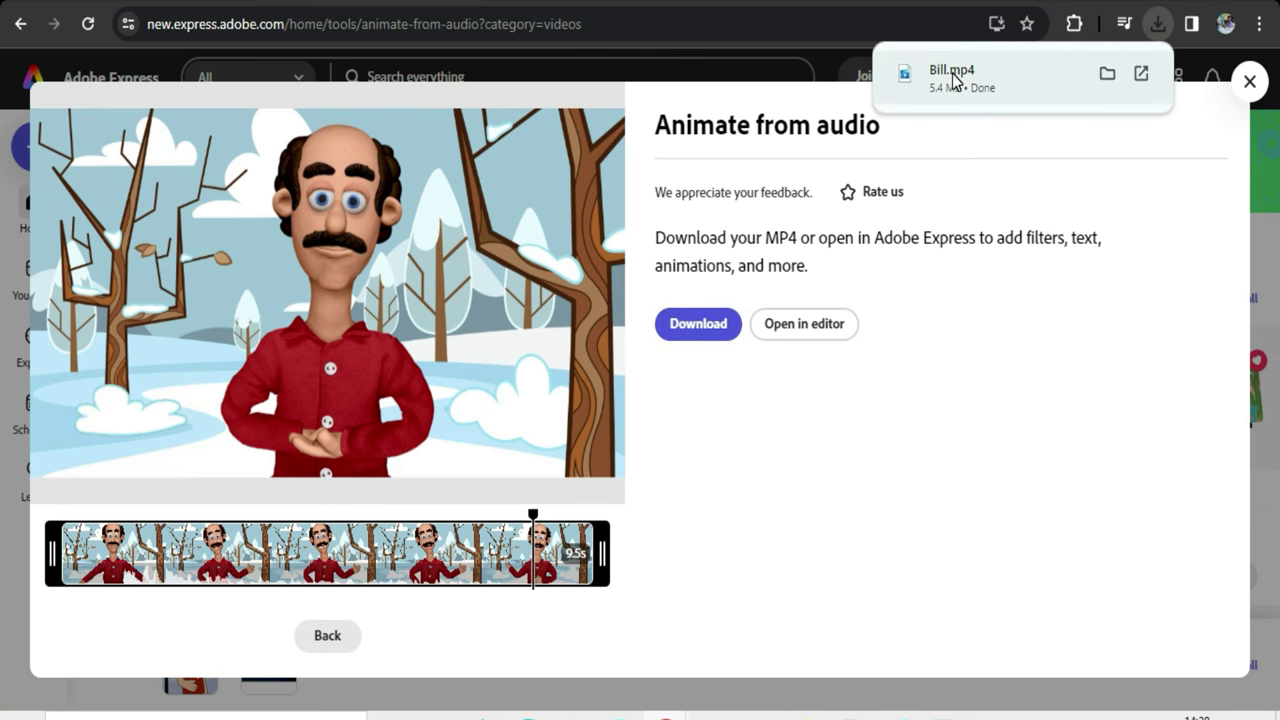
pyautogui.click(953, 80)
pyautogui.click(330, 645)
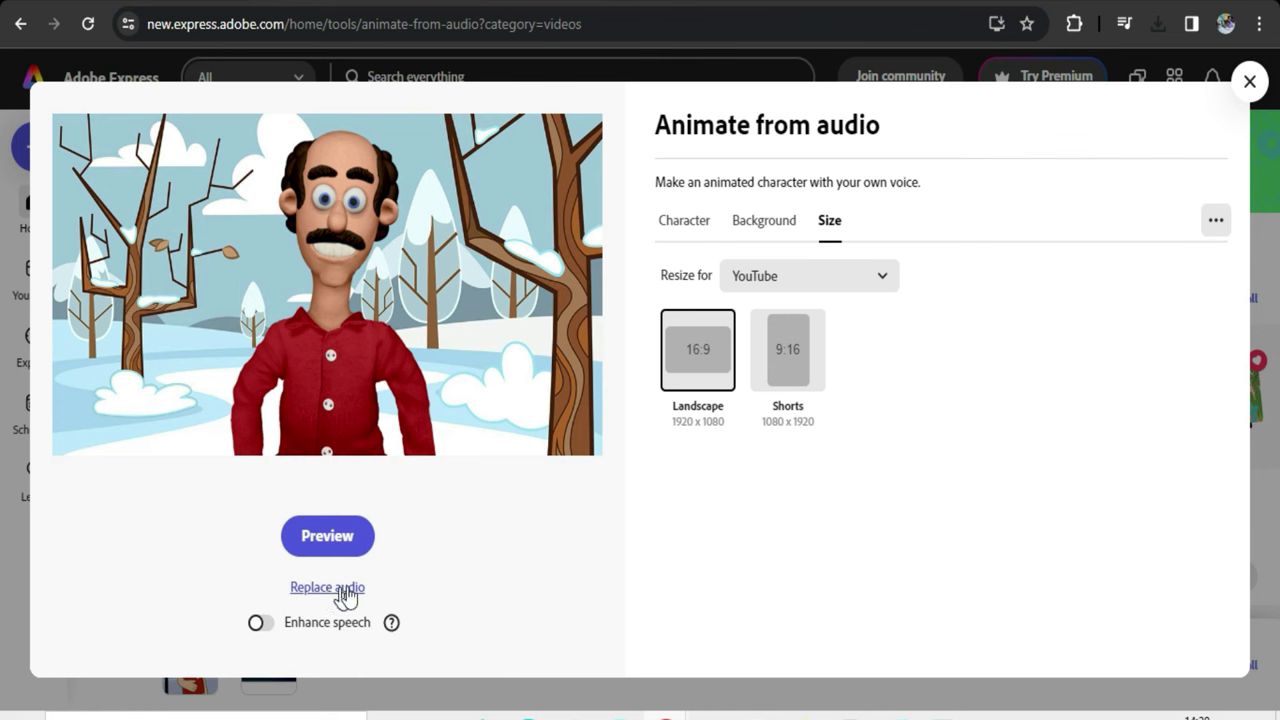
# Replace Bill's current voice track and choose to browse for a new audio file.
pyautogui.click(327, 590)
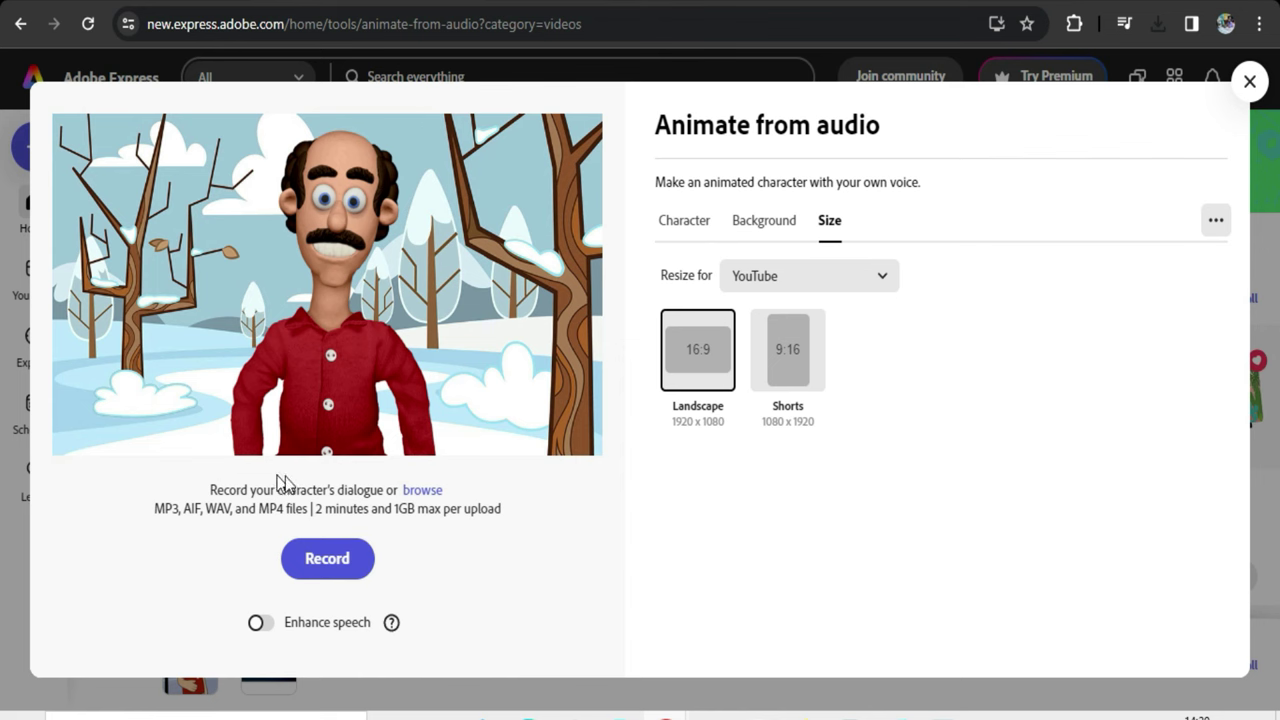
pyautogui.click(428, 491)
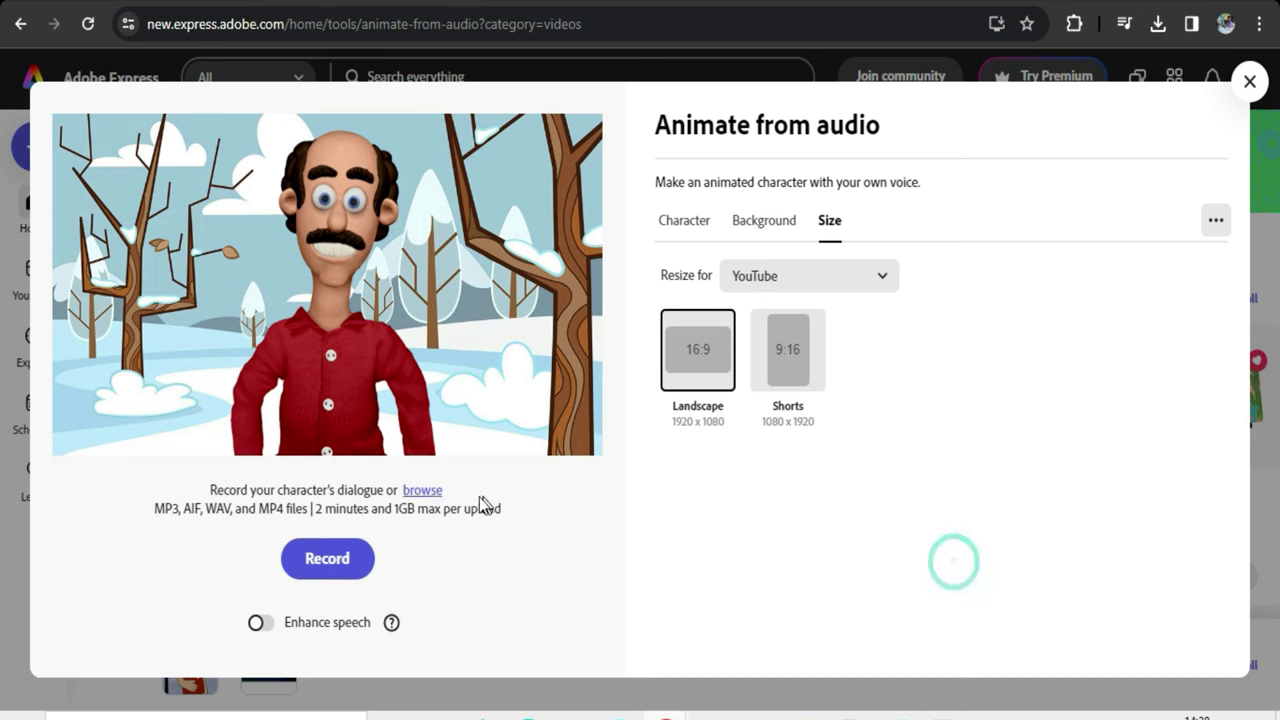
# Upload My Audio (enhanced) WAV from Downloads as Bill's new dialogue track.
pyautogui.click(421, 490)
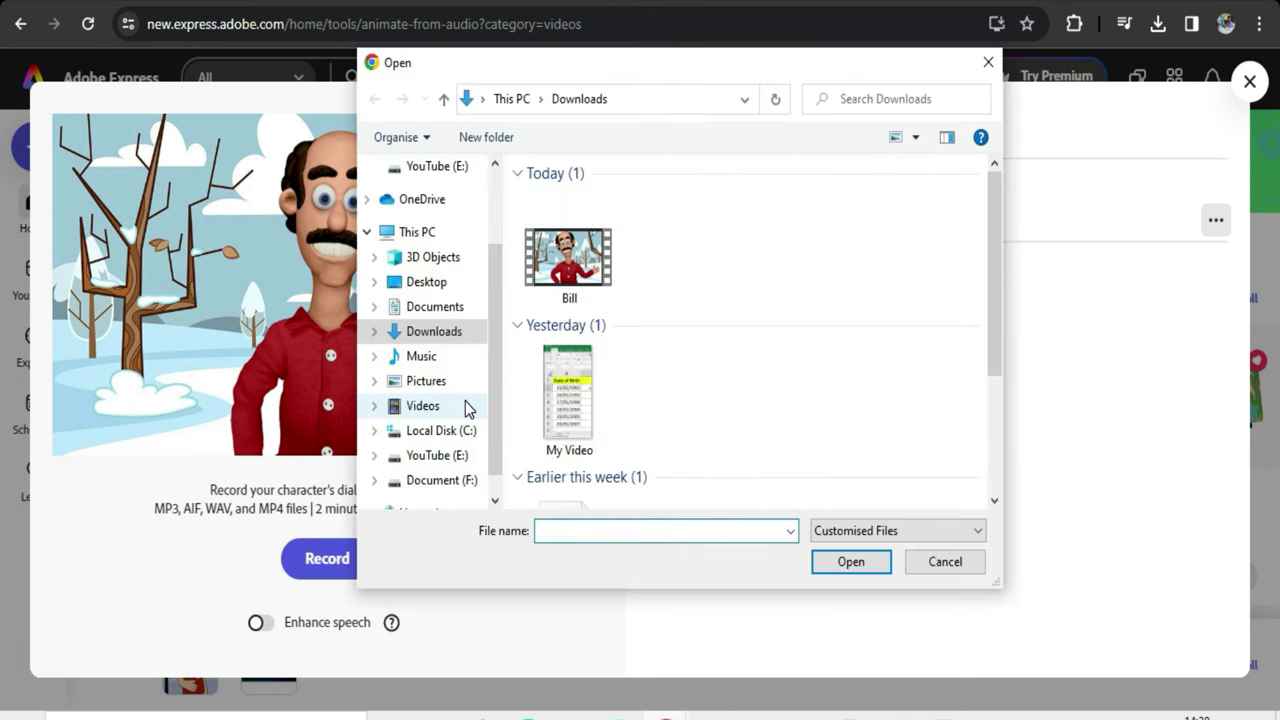
pyautogui.moveTo(710, 59)
pyautogui.mouseDown()
pyautogui.moveTo(722, 75)
pyautogui.moveTo(856, 75)
pyautogui.mouseUp()
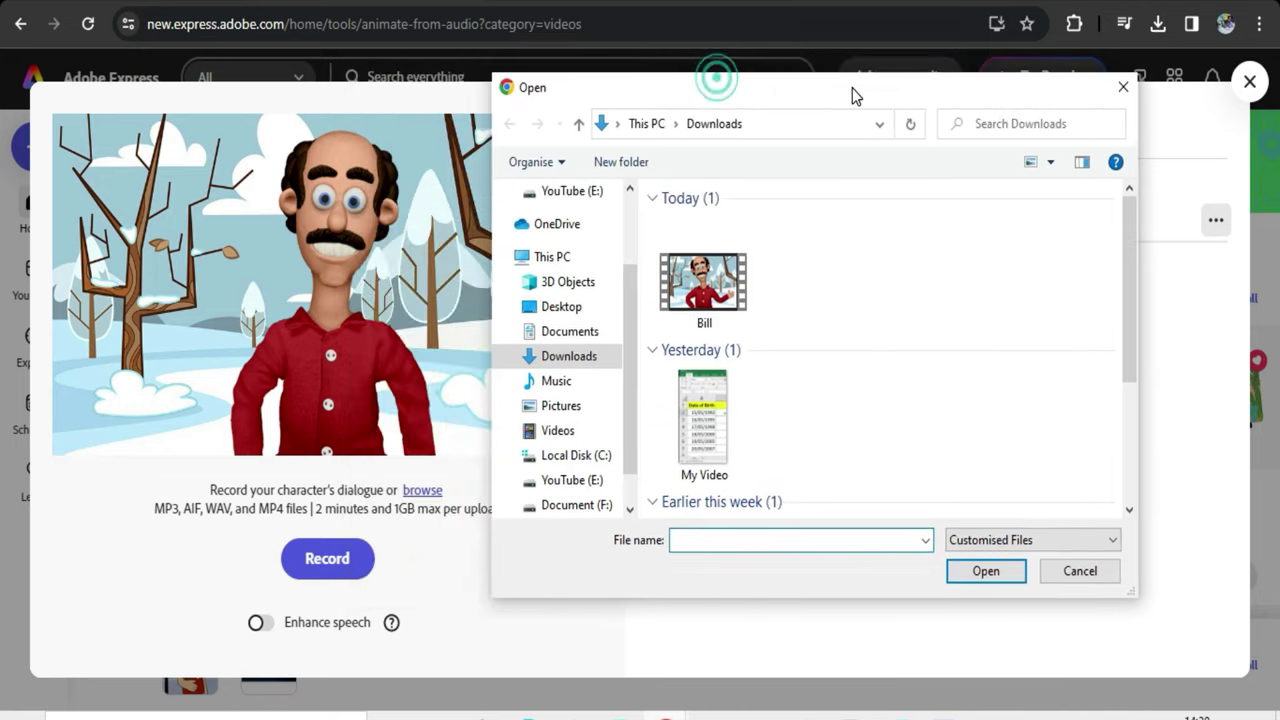
pyautogui.moveTo(666, 86); pyautogui.dragTo(847, 86)
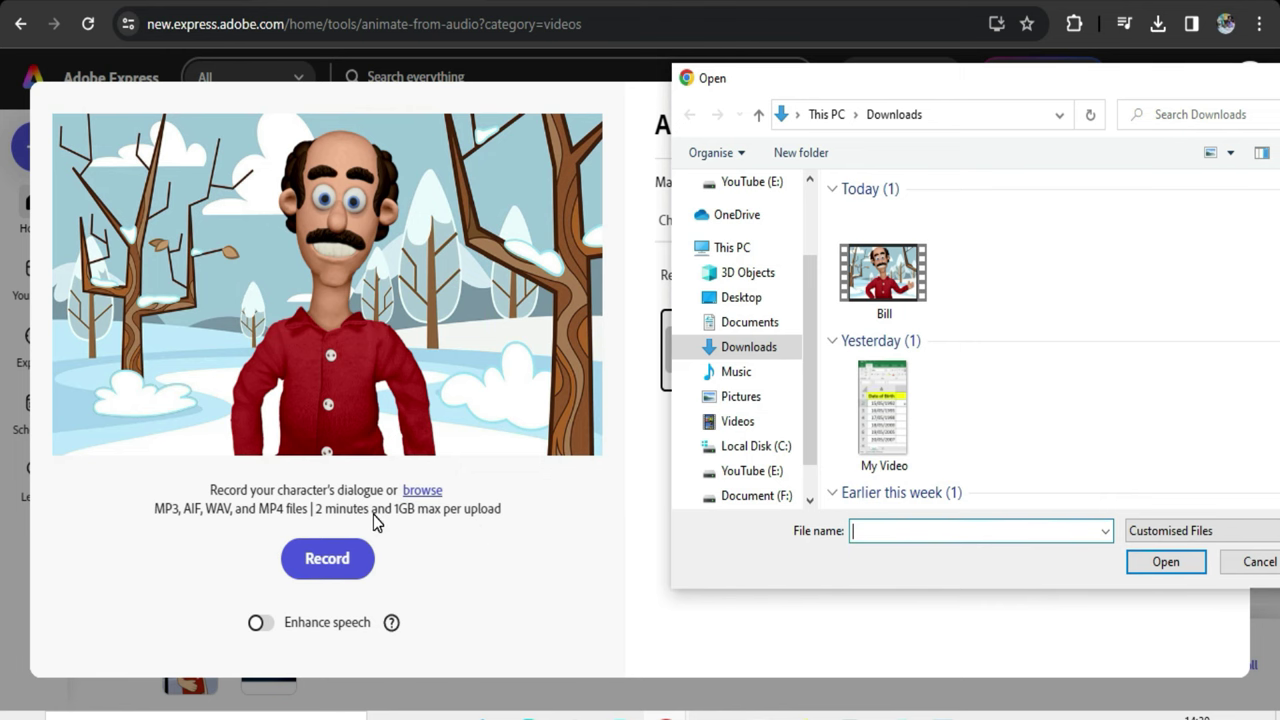
pyautogui.moveTo(954, 86); pyautogui.dragTo(500, 72)
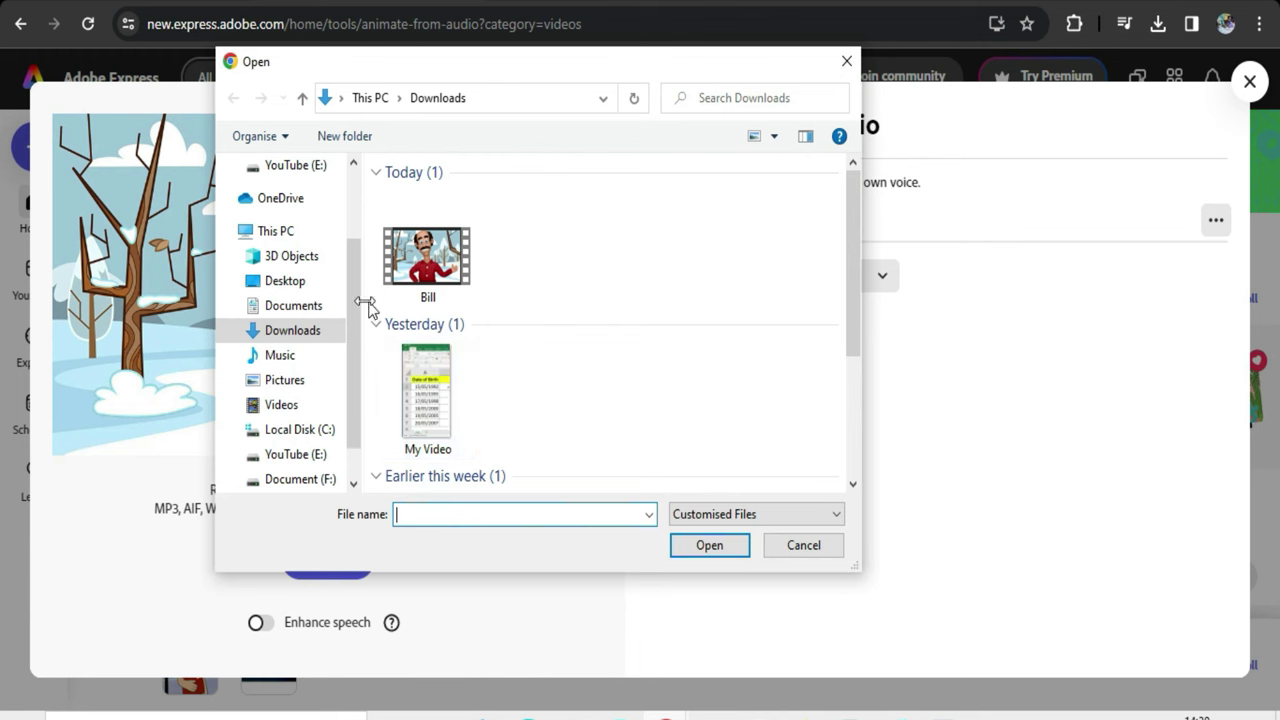
pyautogui.moveTo(355, 320); pyautogui.dragTo(352, 358)
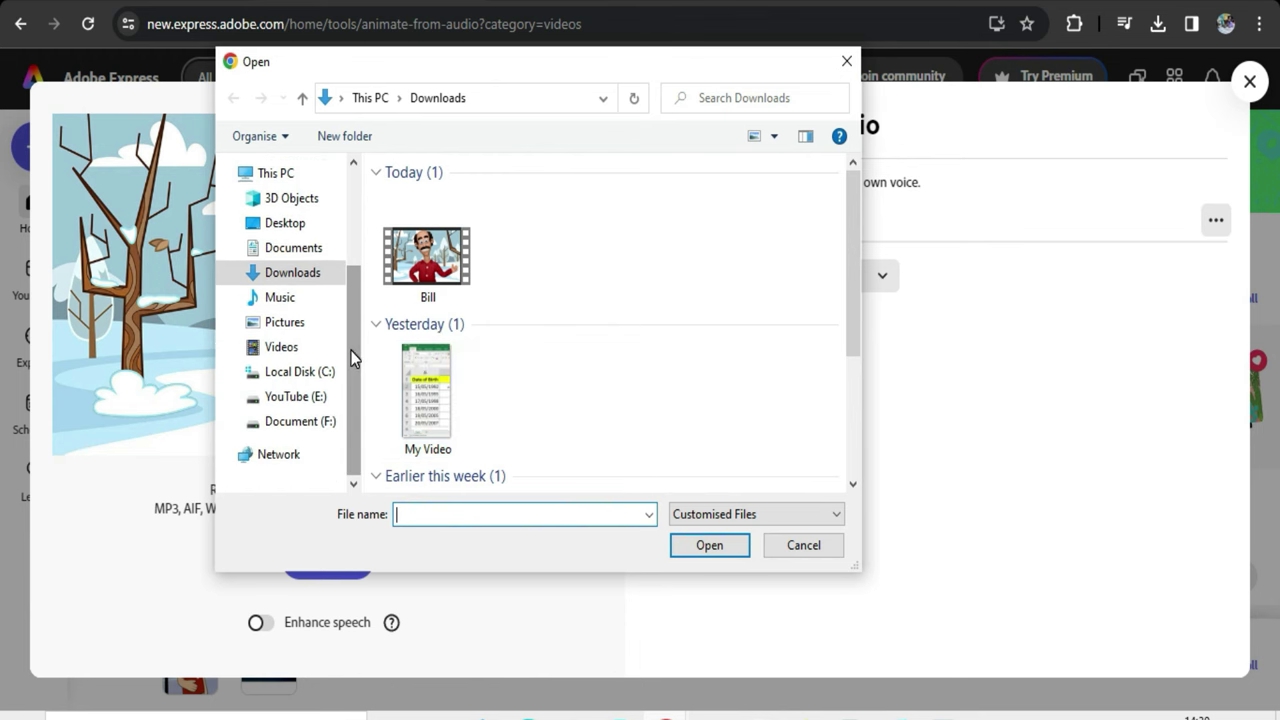
pyautogui.click(271, 396)
pyautogui.click(292, 272)
pyautogui.scroll(-2, 449, 430)
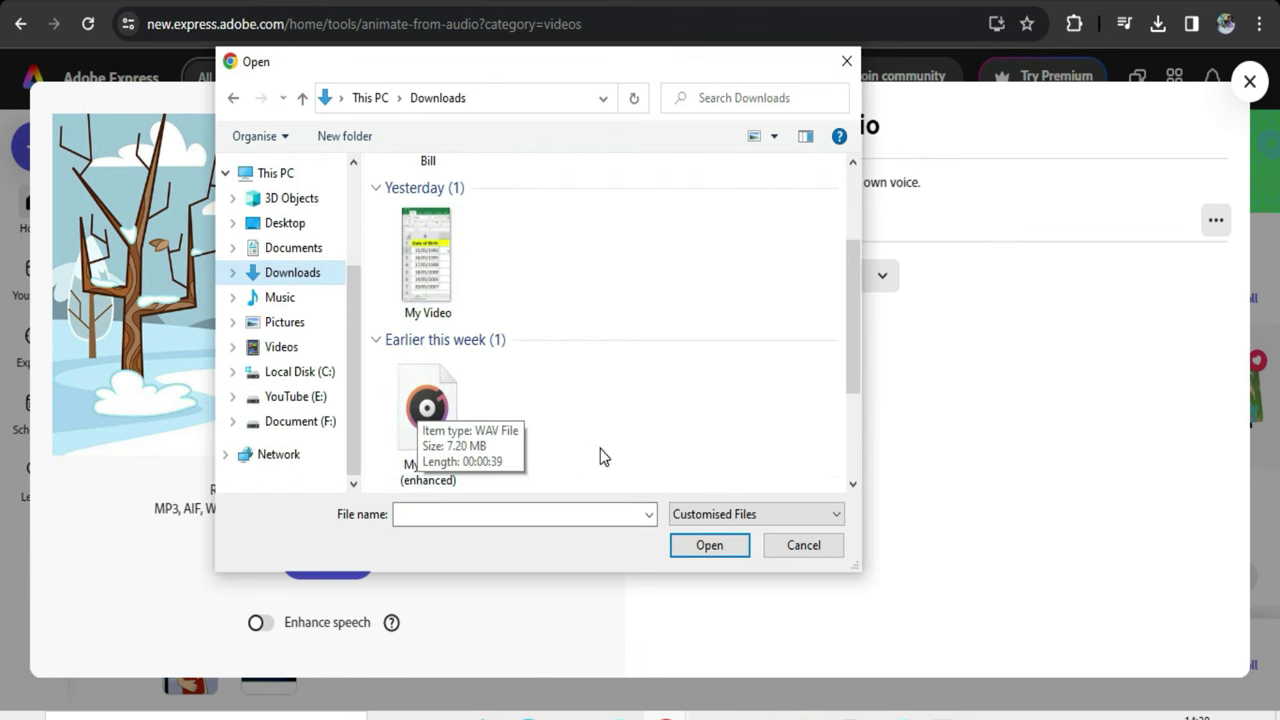
pyautogui.click(449, 430)
pyautogui.click(716, 548)
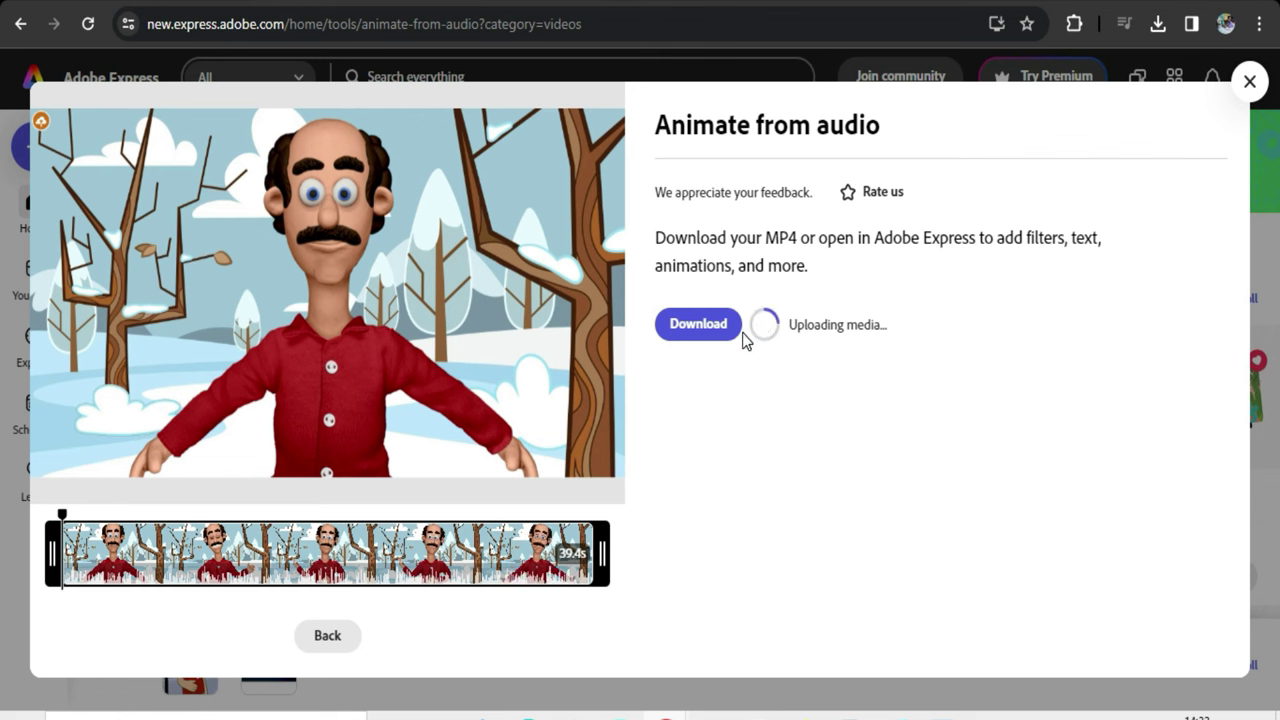
# Preview the 39.4-second Bill animation, then open it in the editor as a new project.
pyautogui.moveTo(328, 298)
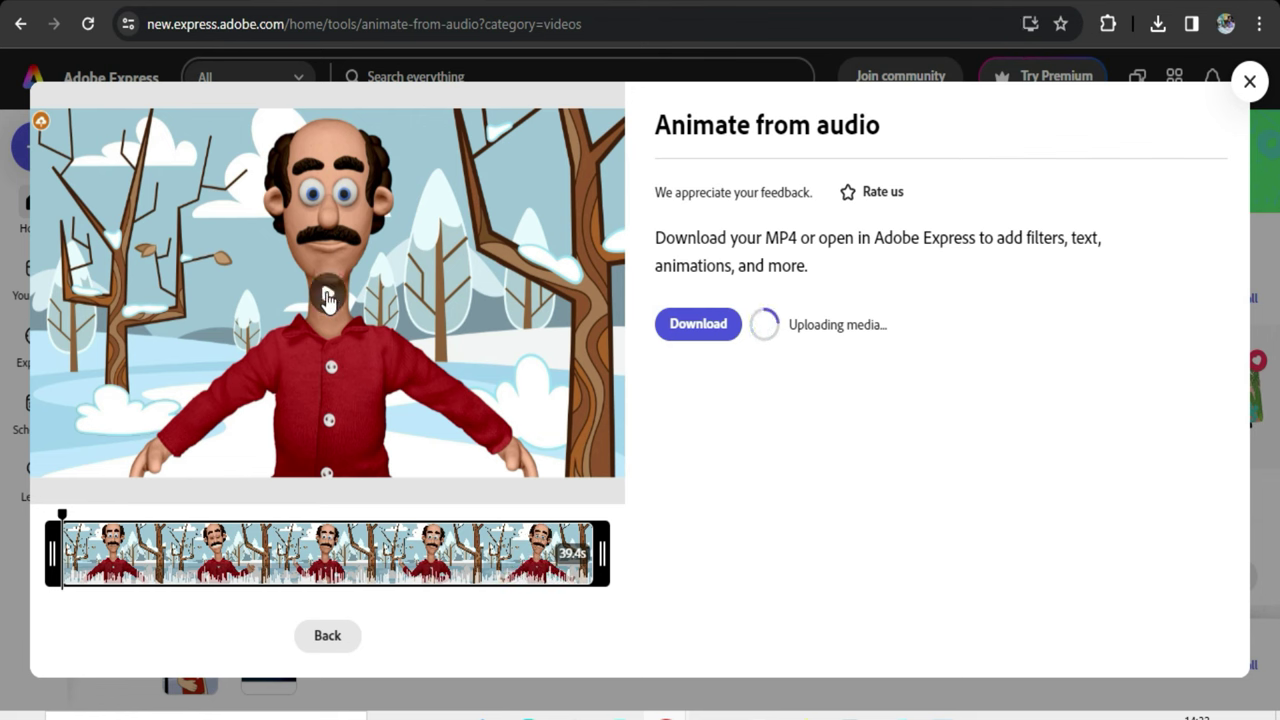
pyautogui.click(328, 298)
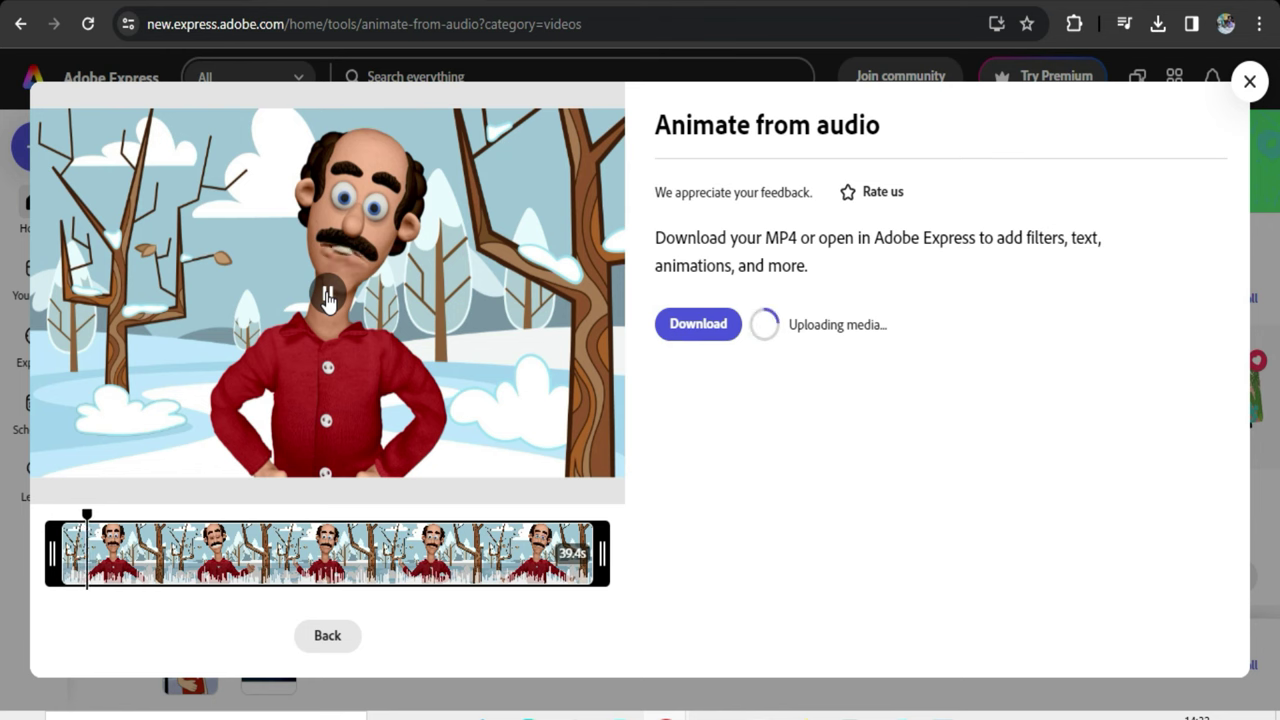
pyautogui.click(328, 296)
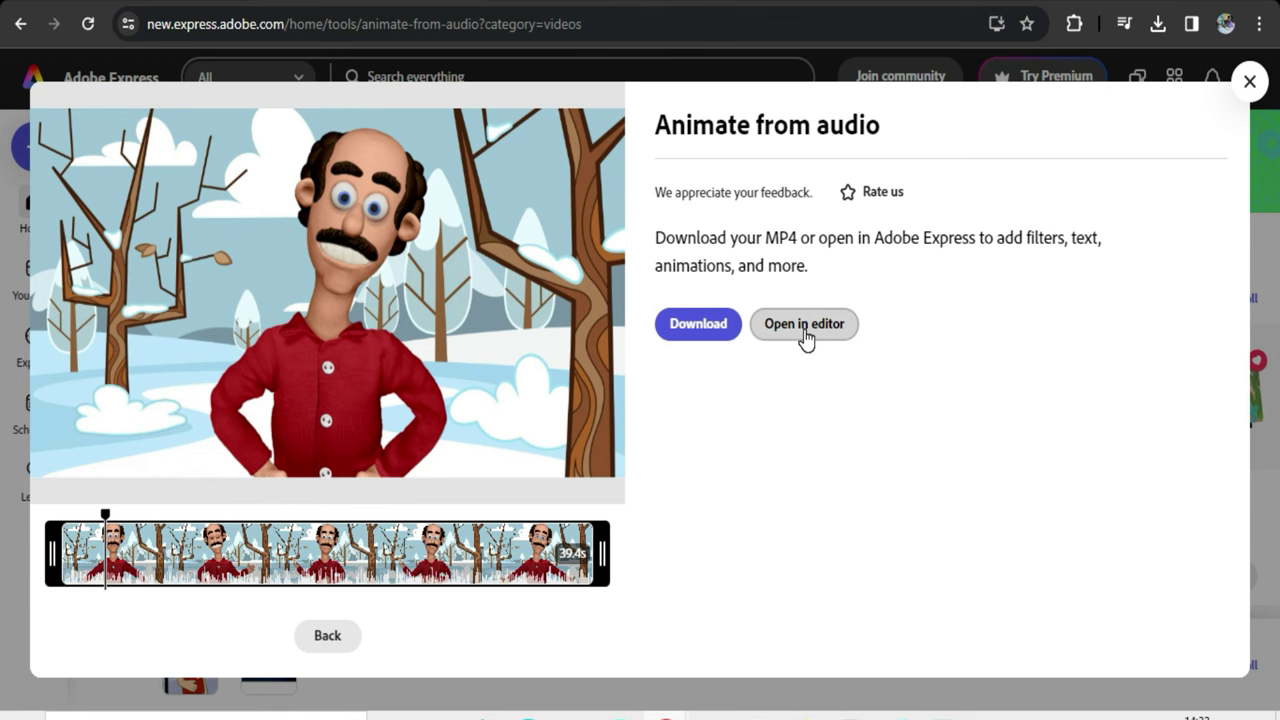
pyautogui.click(804, 327)
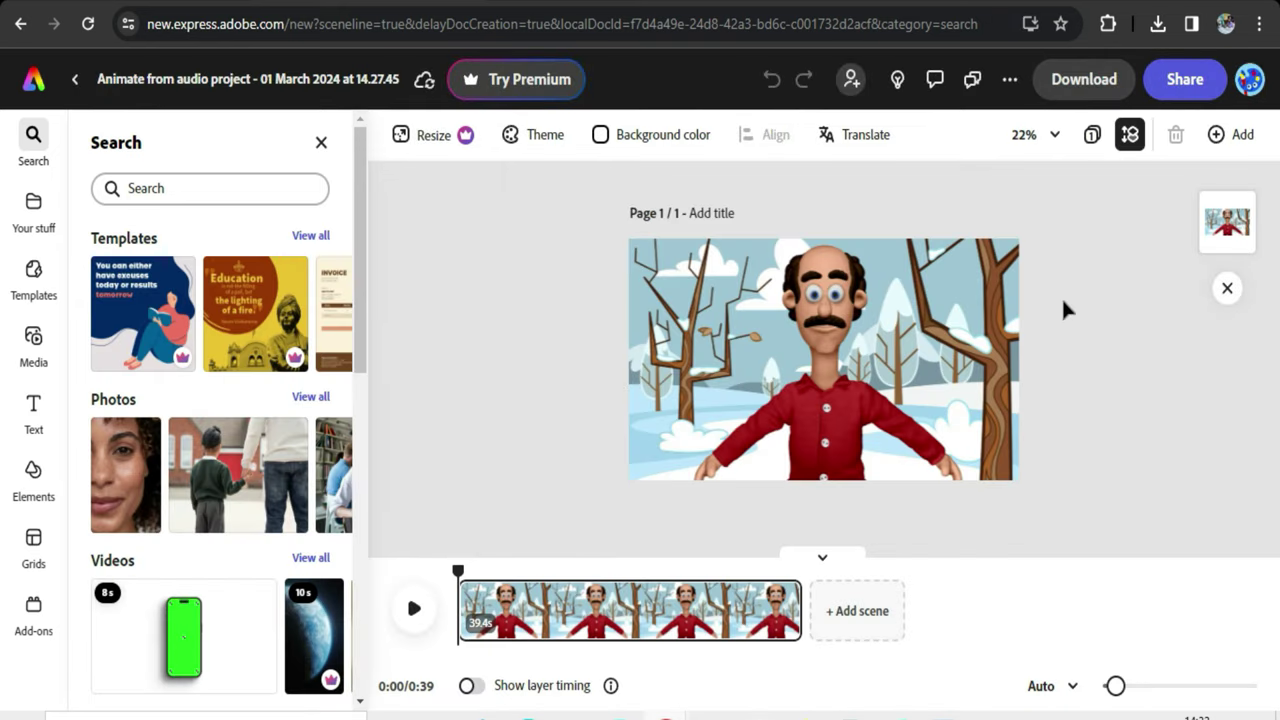
# Add the I ♥ ART sign template from the Text panel to the scene.
pyautogui.moveTo(793, 617)
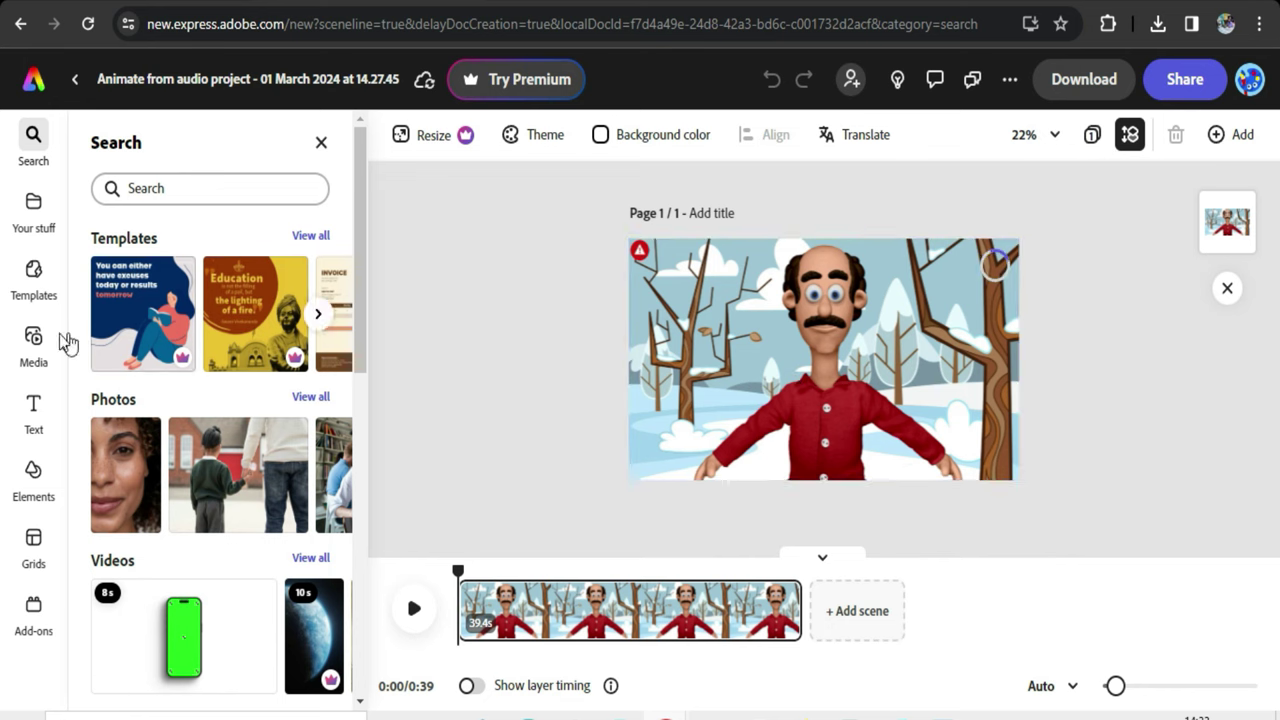
pyautogui.click(48, 418)
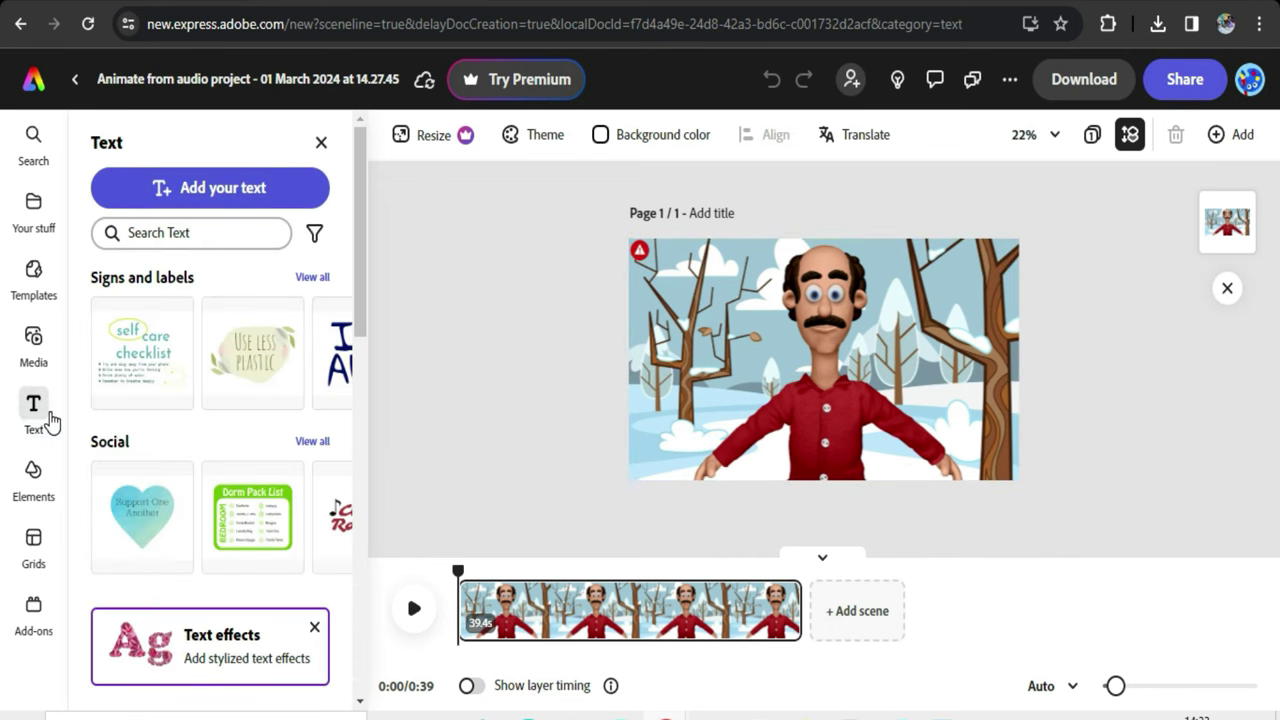
pyautogui.click(342, 365)
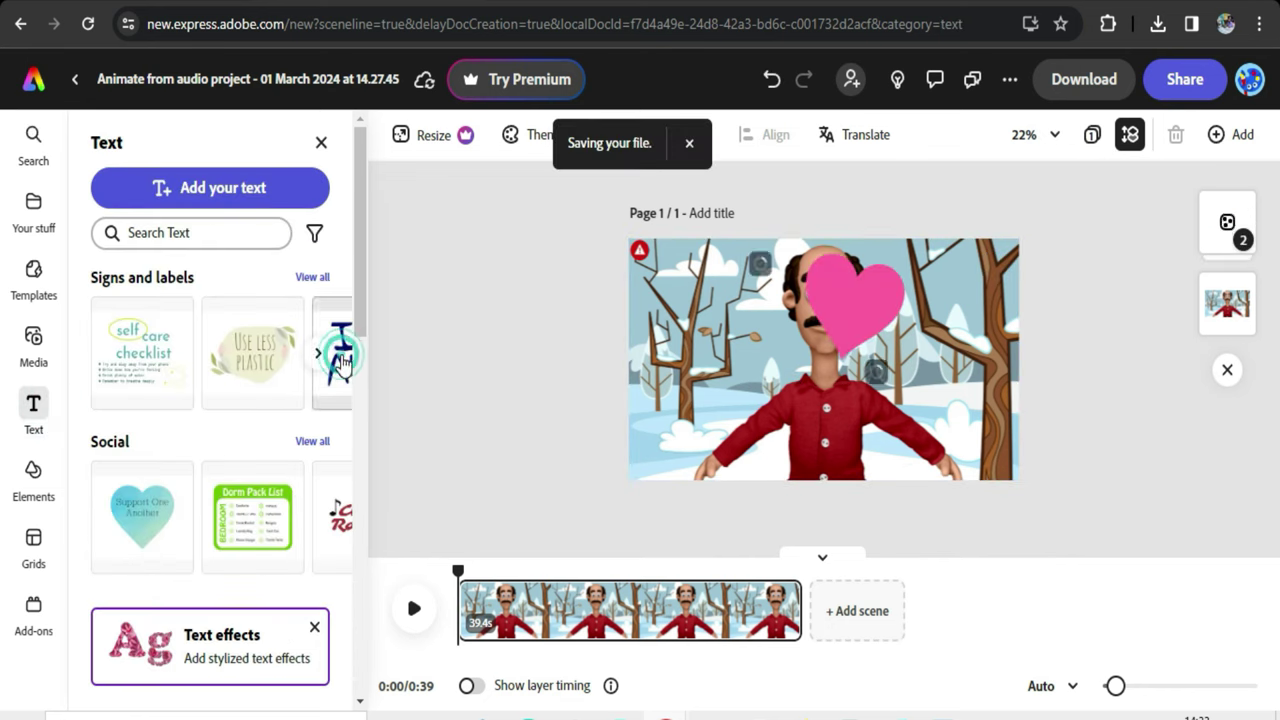
# Shrink the I ♥ ART sign into the lower-left corner and play the animation to check it.
pyautogui.moveTo(793, 343); pyautogui.dragTo(750, 380)
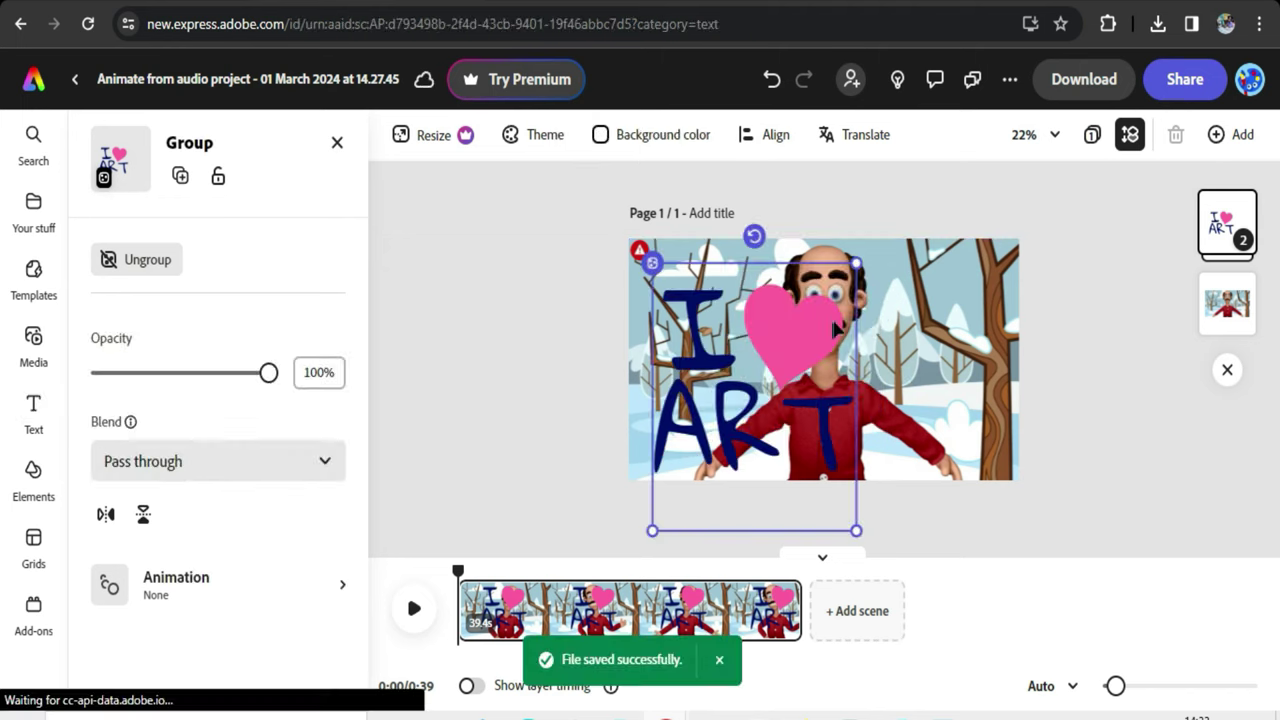
pyautogui.moveTo(857, 246); pyautogui.dragTo(710, 420)
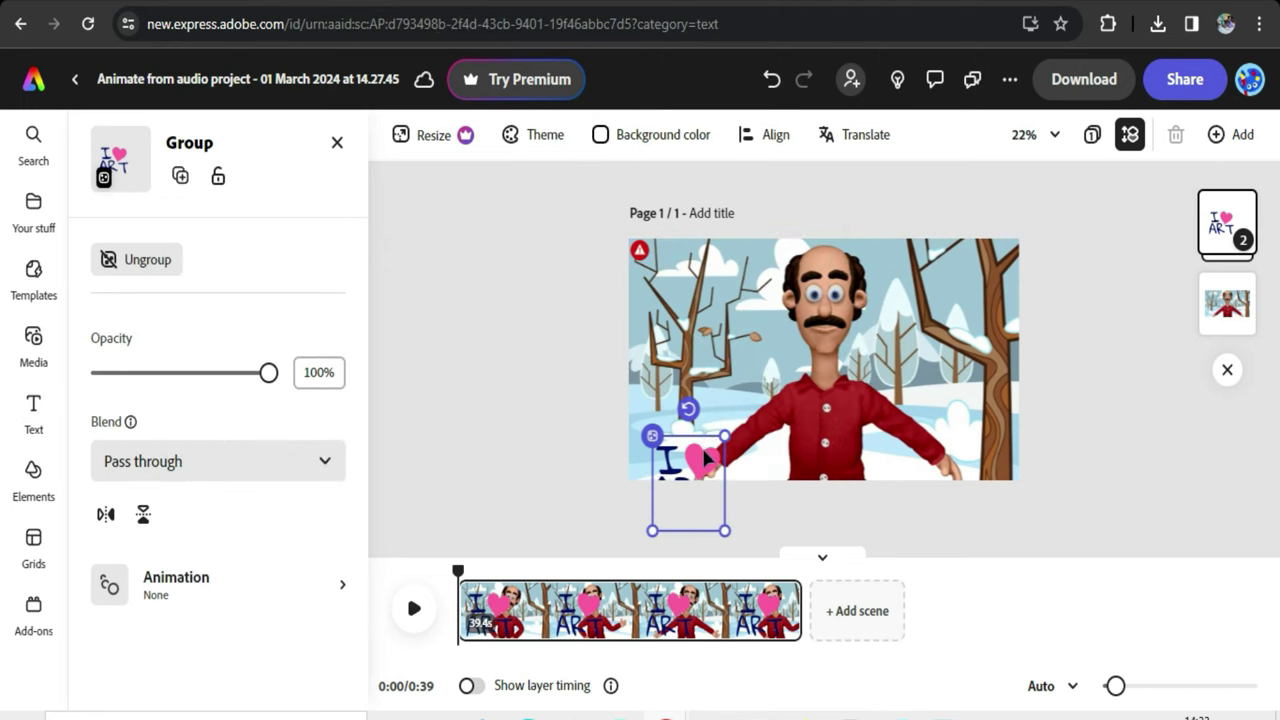
pyautogui.moveTo(688, 490); pyautogui.dragTo(676, 423)
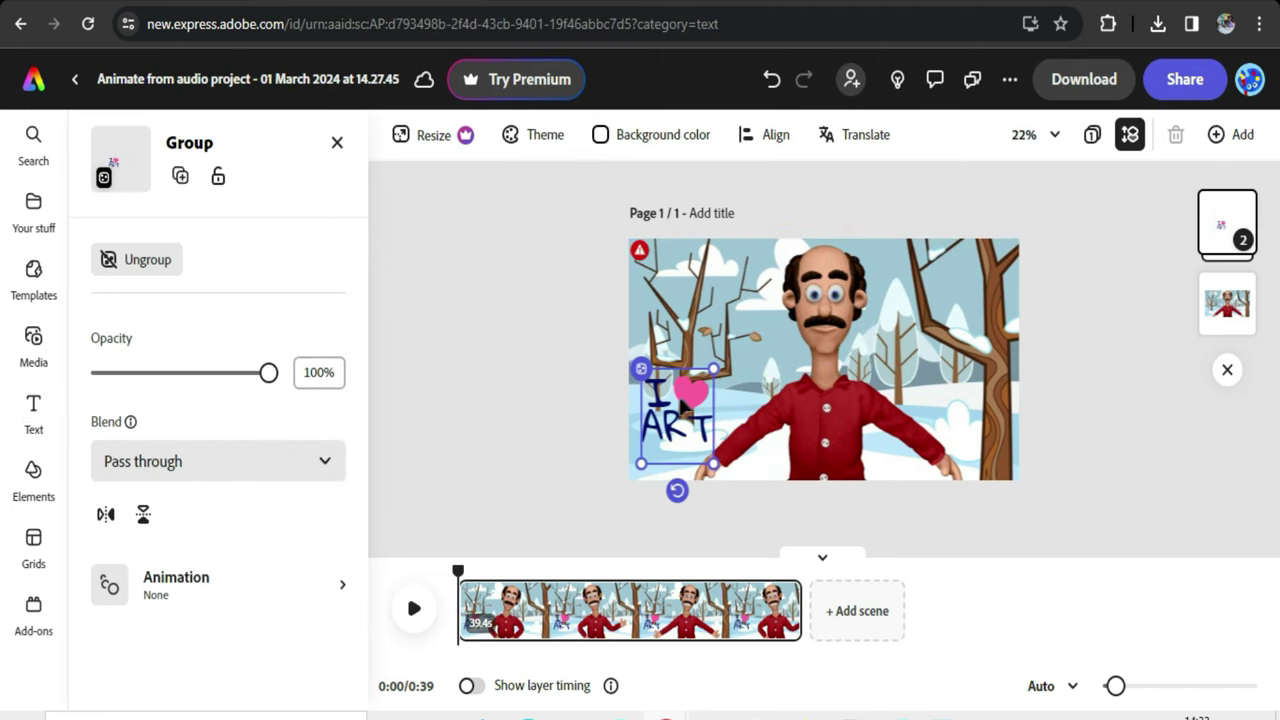
pyautogui.click(672, 428)
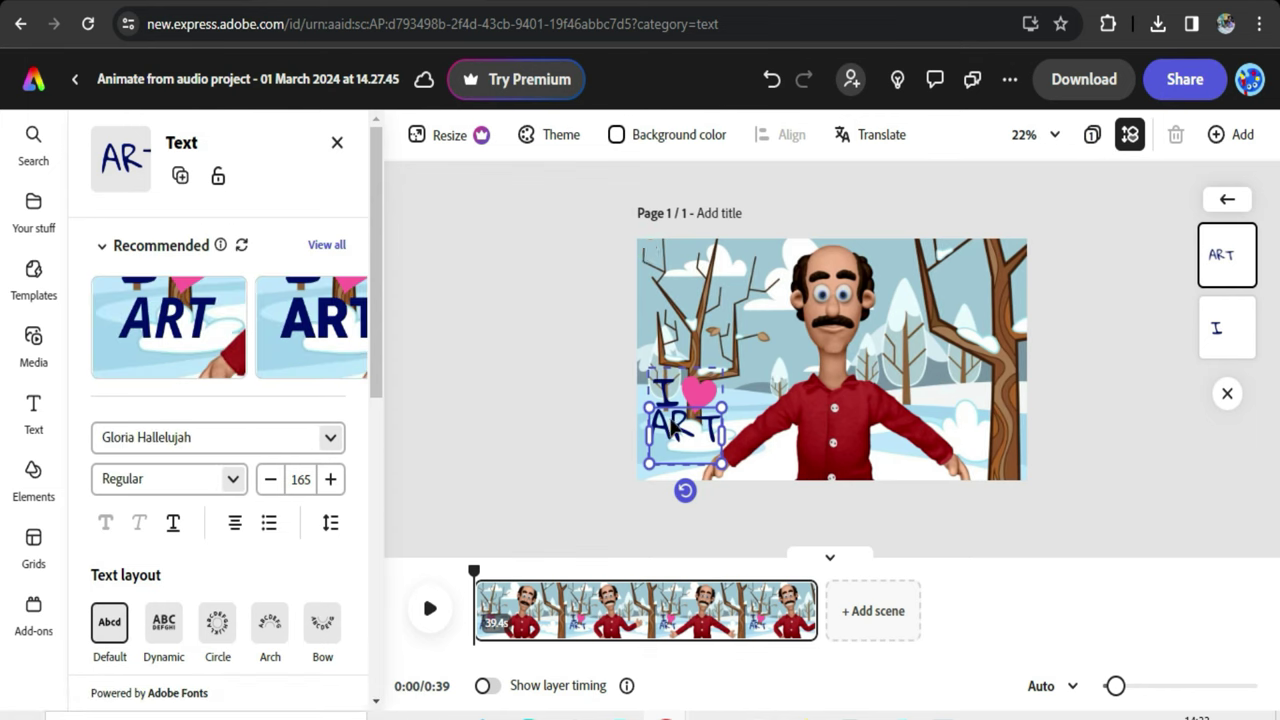
pyautogui.press('space')
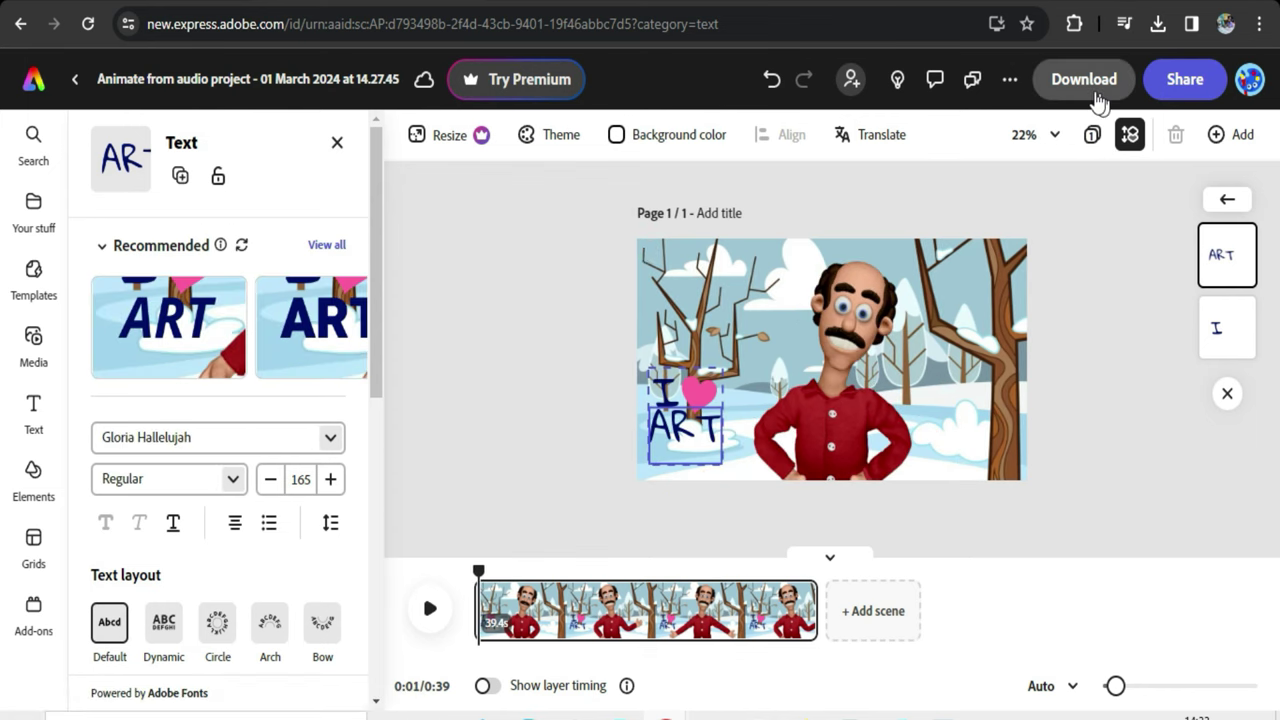